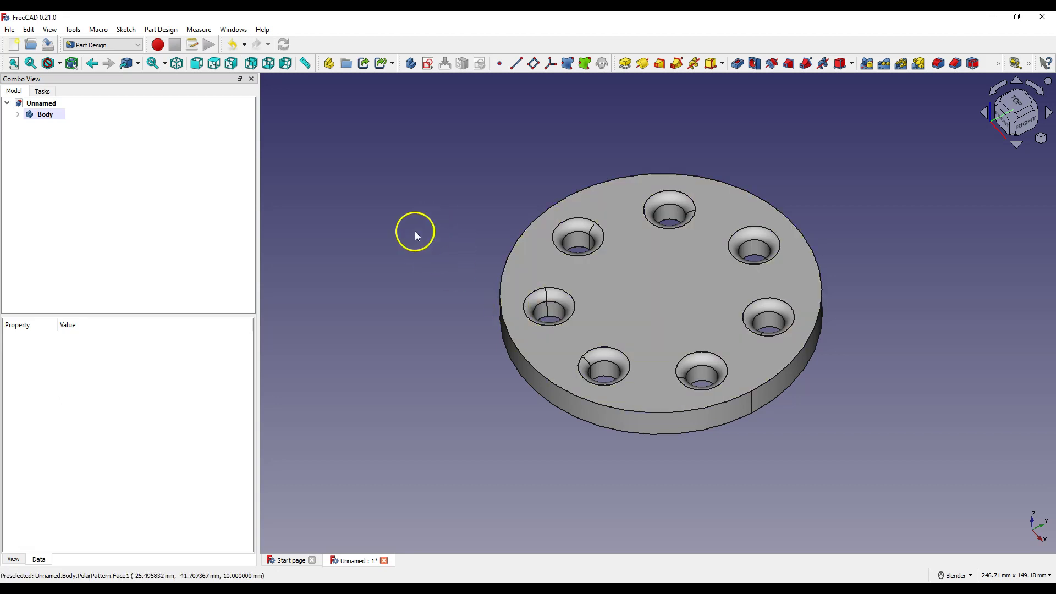
Step: Create a new Unnamed1 document and open an empty sketch on the XY plane
left_click(14, 44)
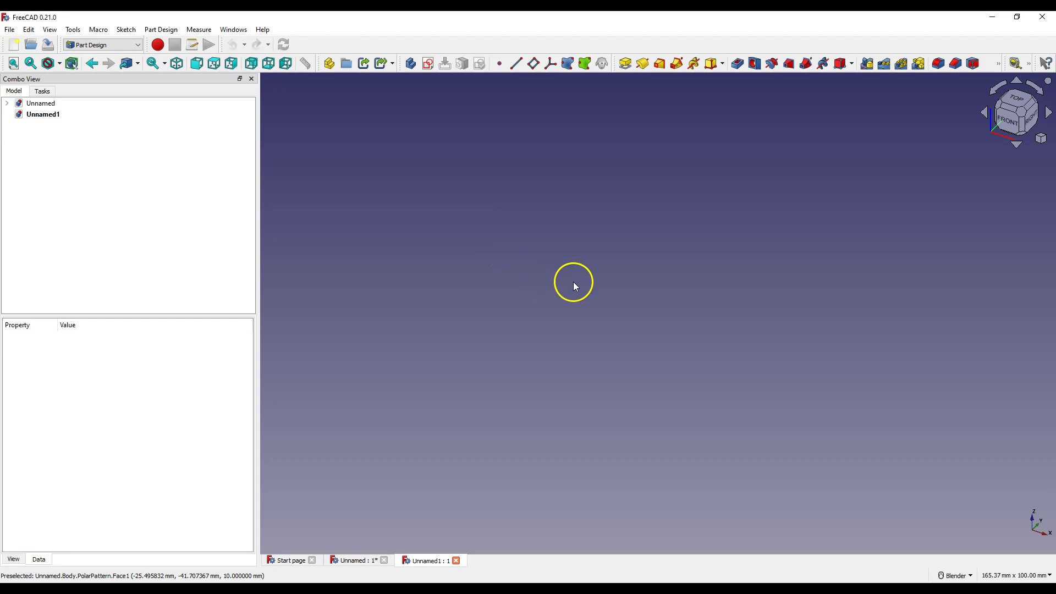
left_click(430, 64)
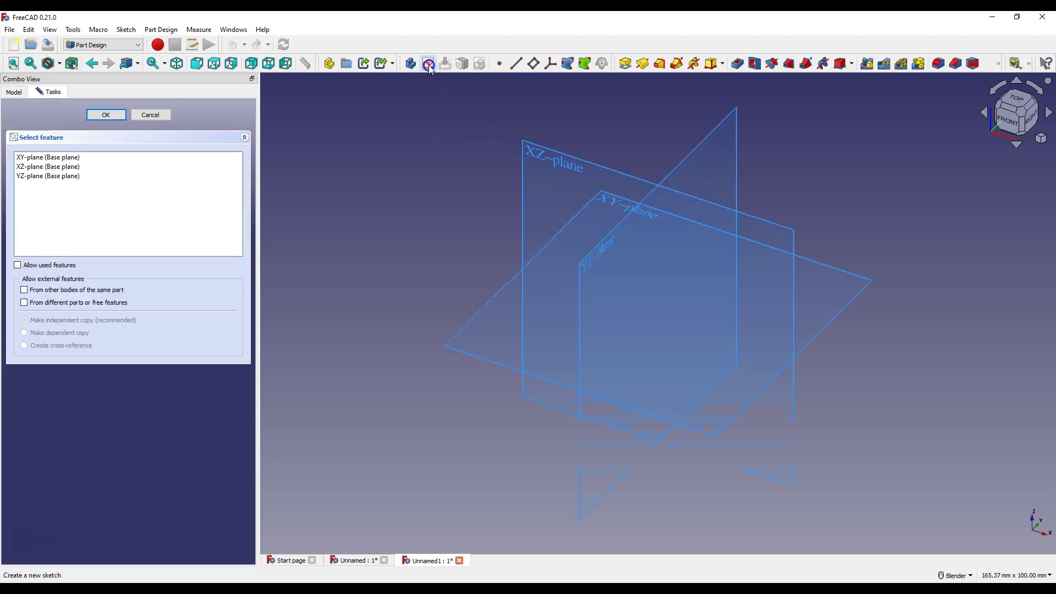
left_click(605, 199)
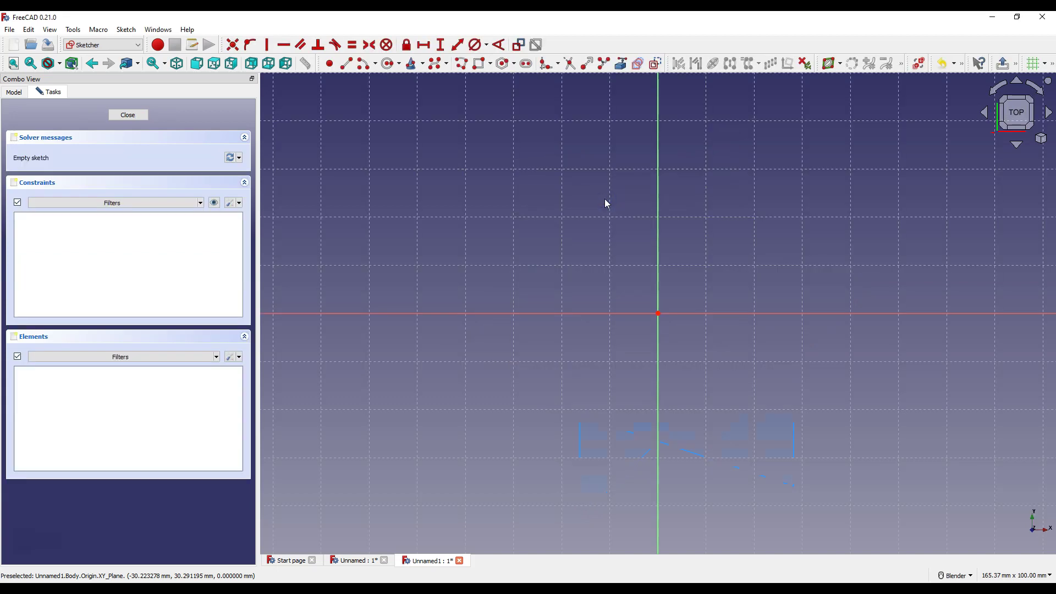
Step: Draw a circle centred on the sketch origin
left_click(390, 64)
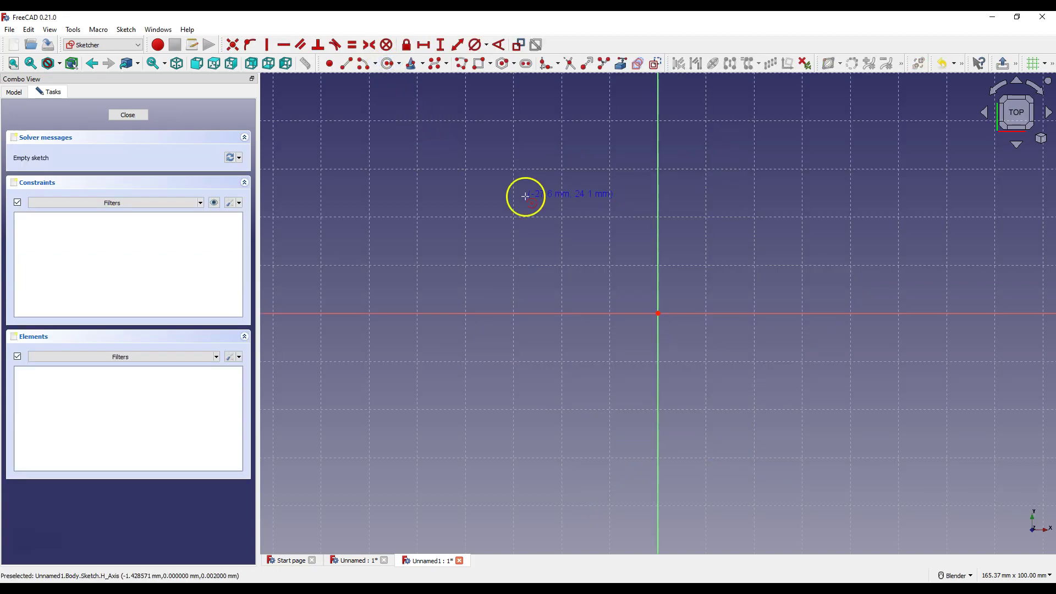
left_click(658, 313)
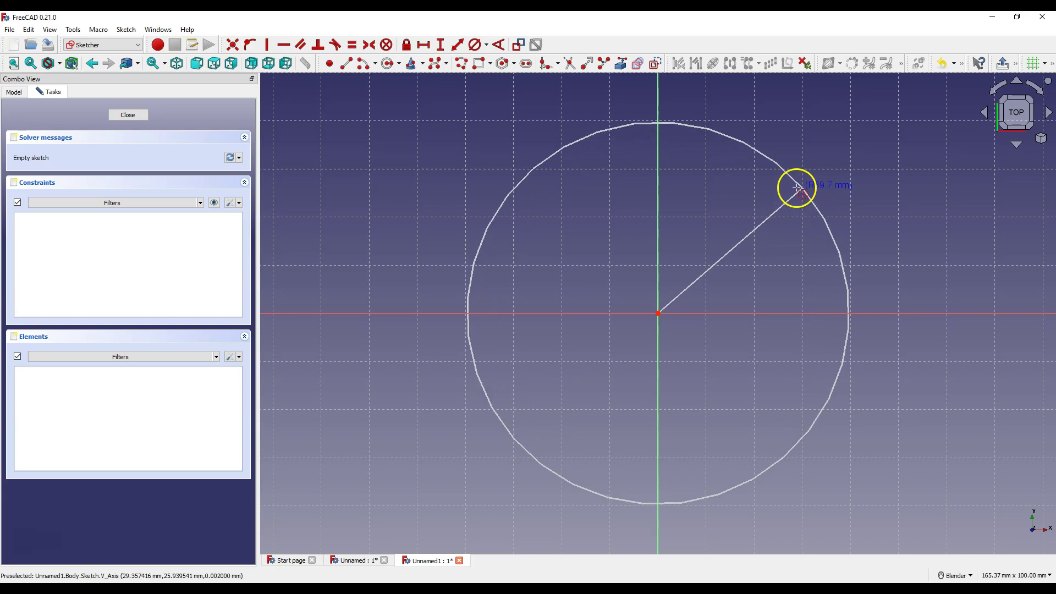
left_click(796, 188)
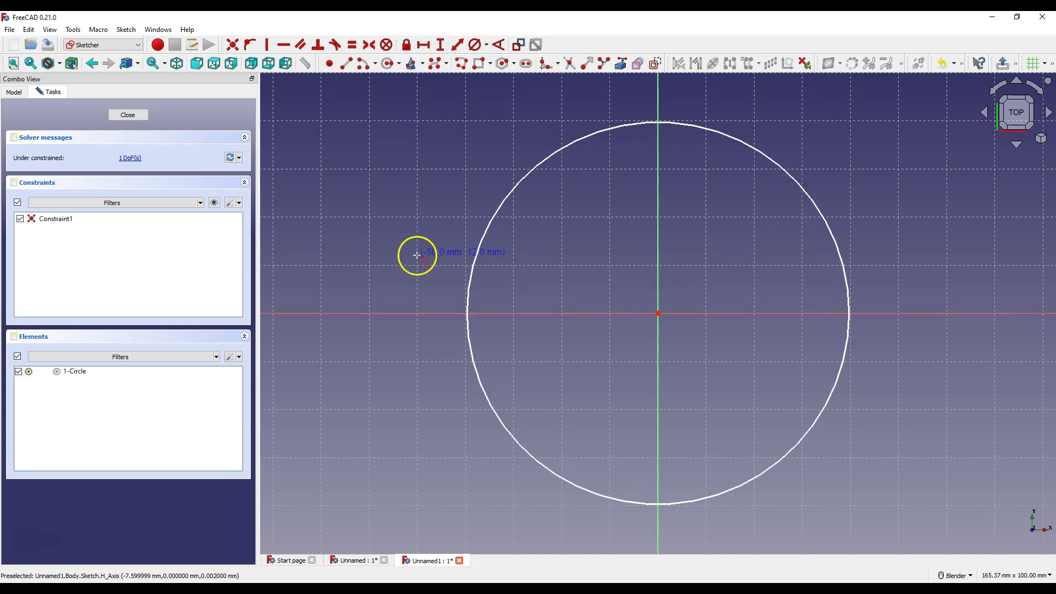
left_click(238, 203)
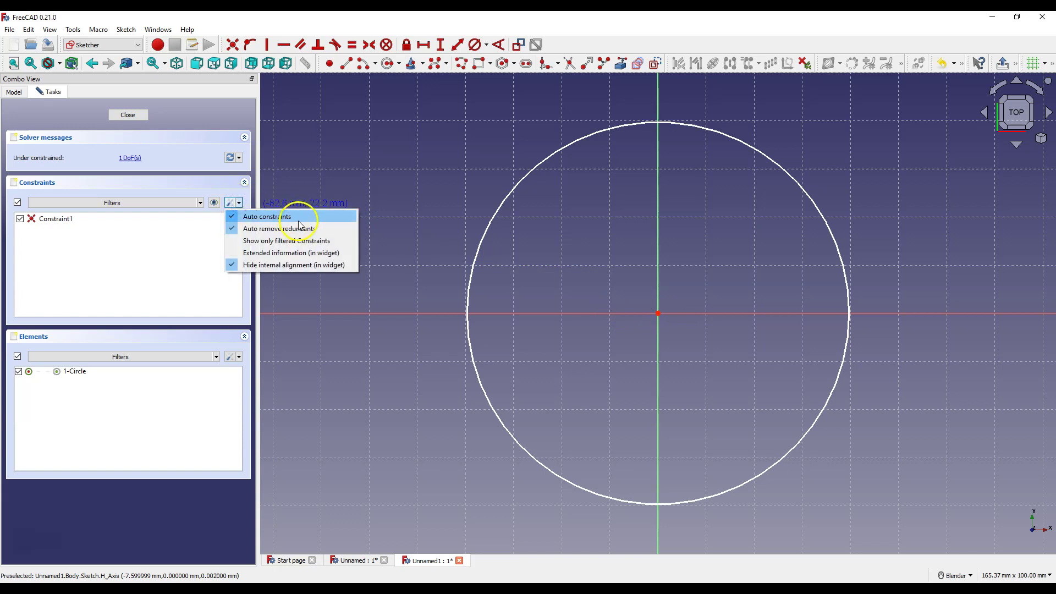
left_click(597, 259)
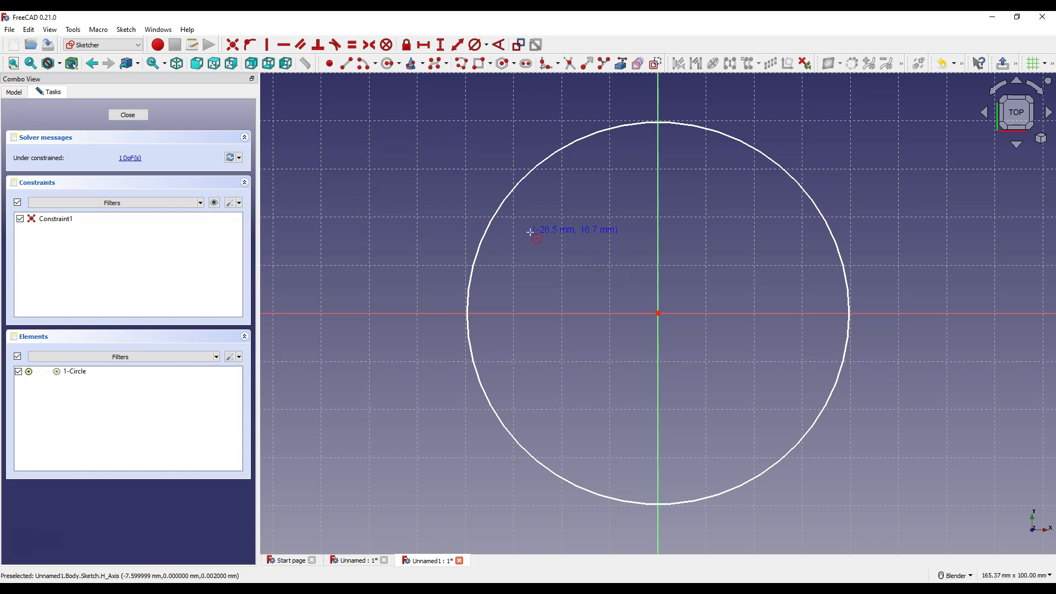
right_click(531, 232)
Step: Constrain the circle's diameter to 100 mm
left_click(475, 44)
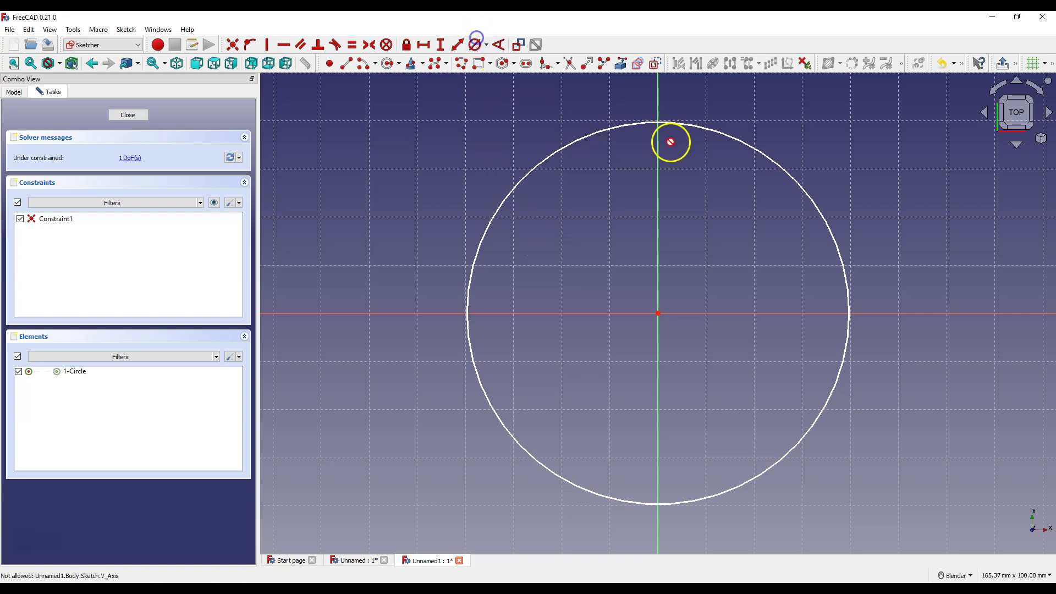
left_click(706, 126)
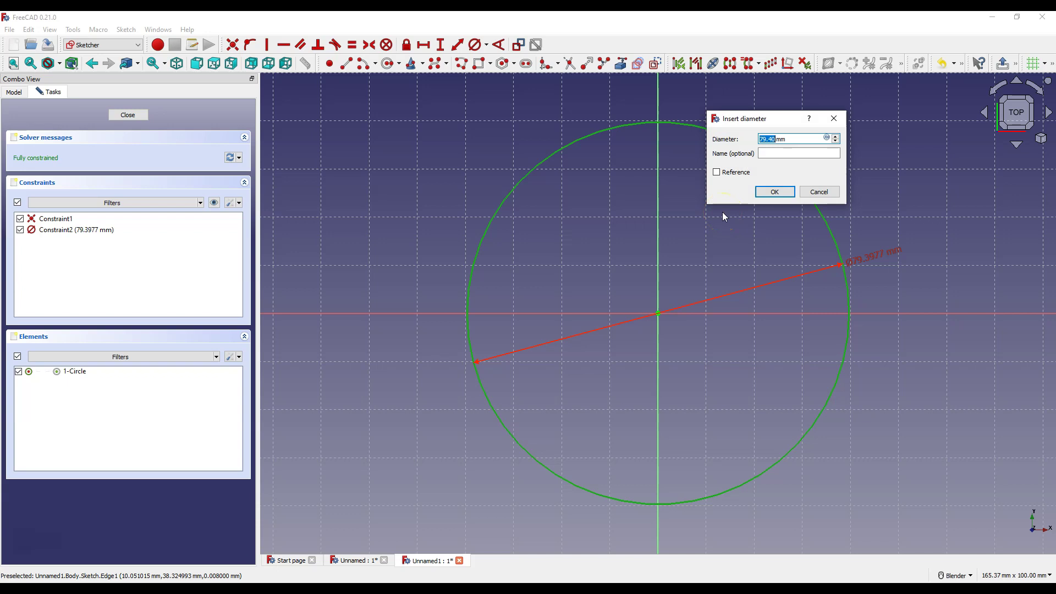
type("10")
left_click(775, 191)
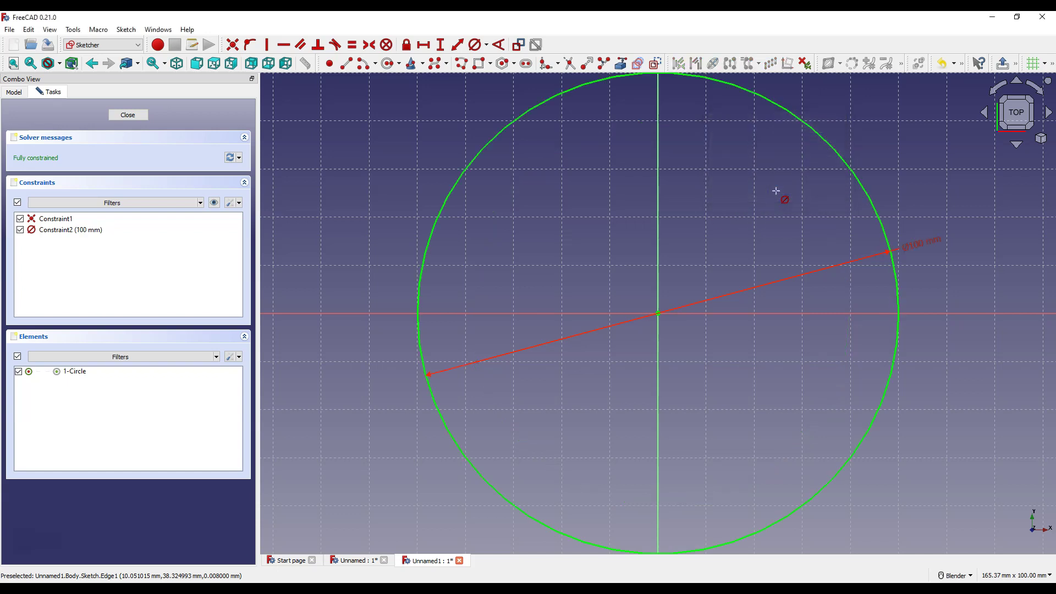
Step: Close the sketch and pad the circle 10 mm thick into a solid disc
left_click(133, 115)
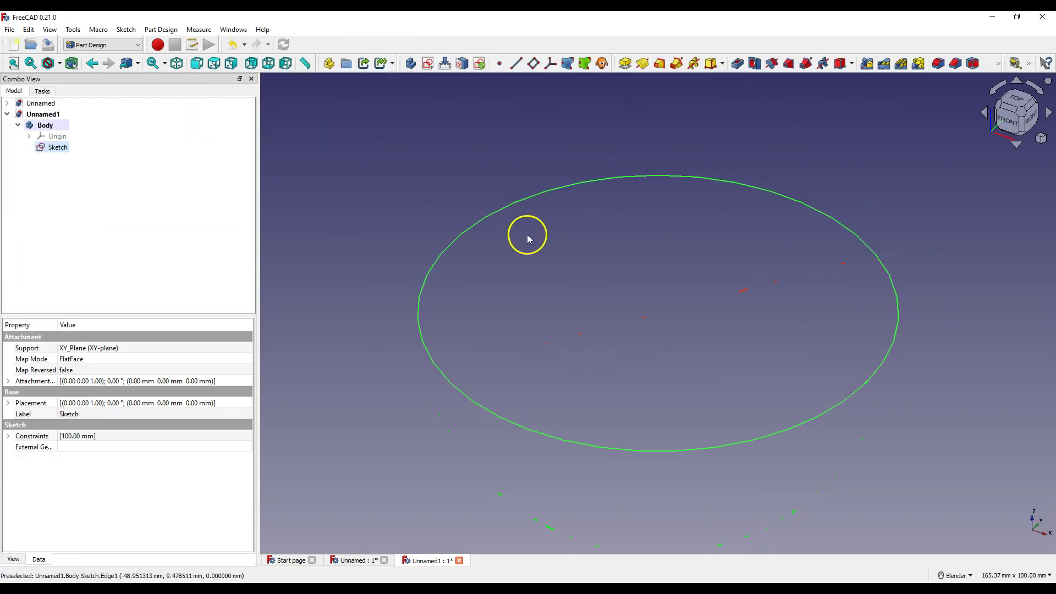
left_click(626, 64)
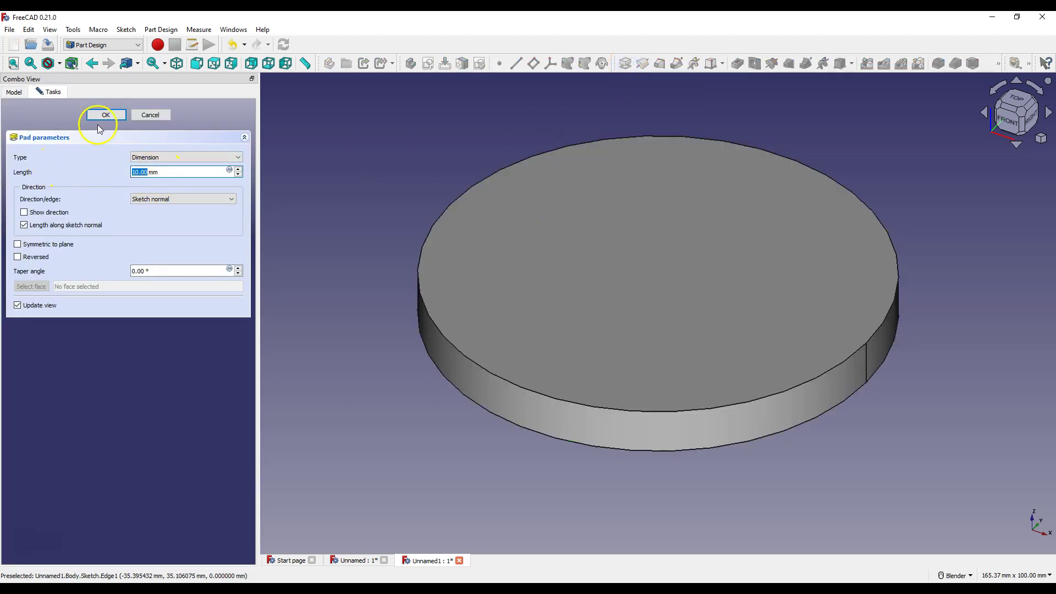
left_click(103, 117)
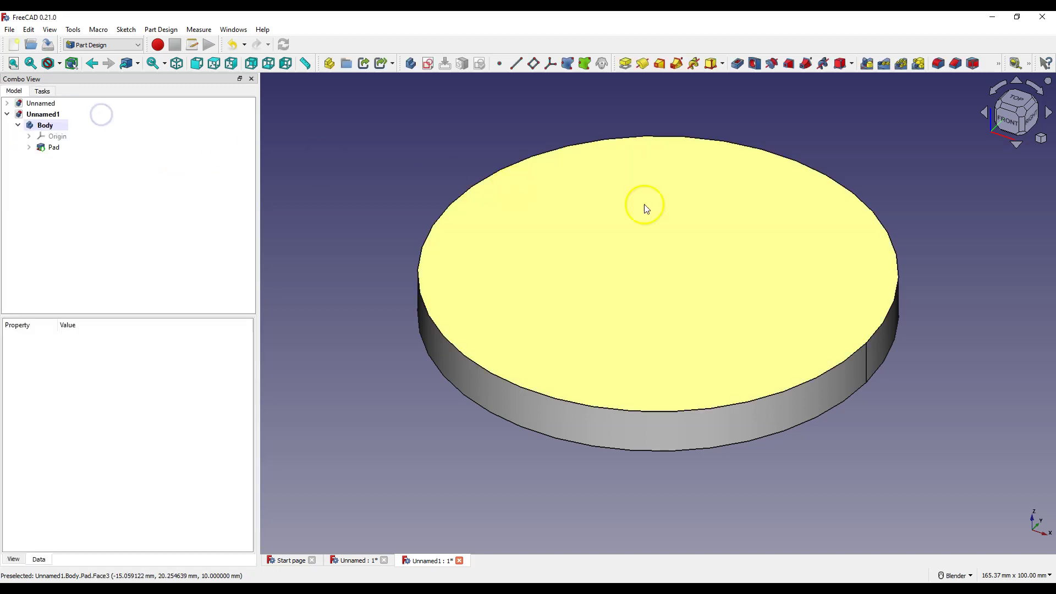
Step: Sketch a small circle on the disc's top face, centred on the vertical axis
left_click(665, 228)
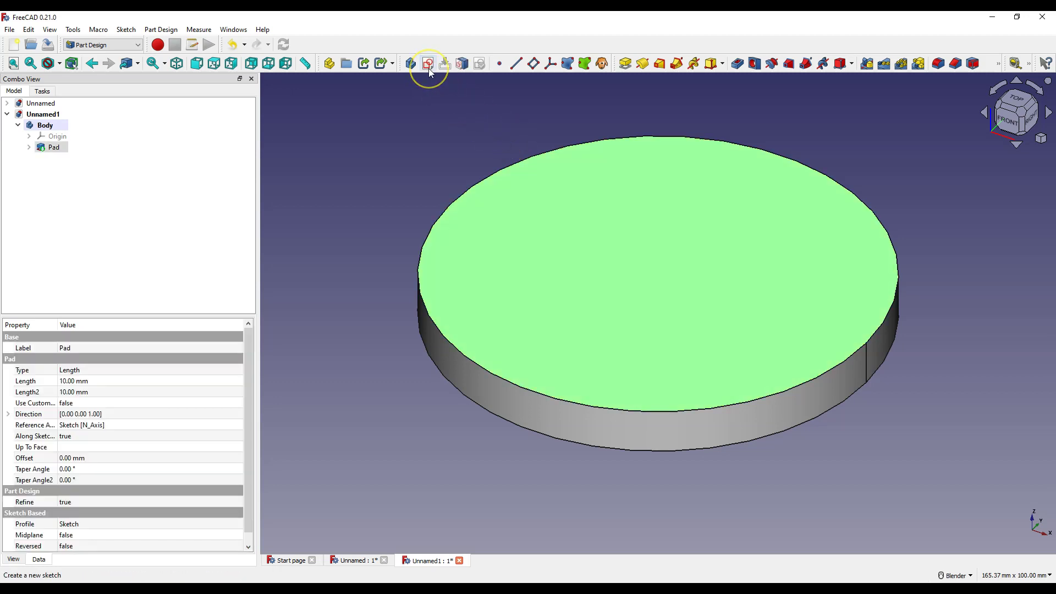
left_click(428, 65)
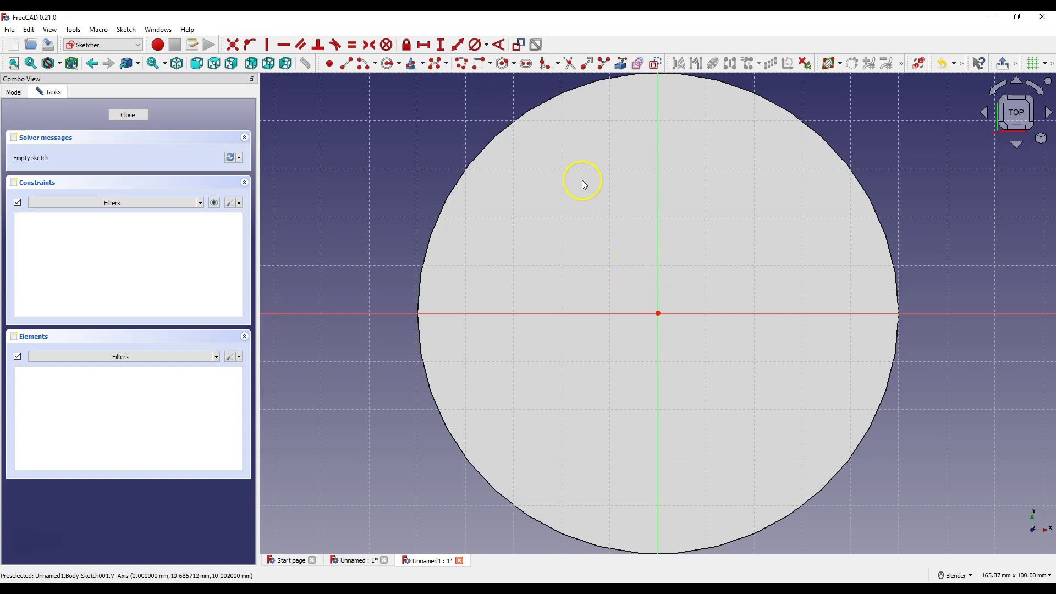
left_click(389, 64)
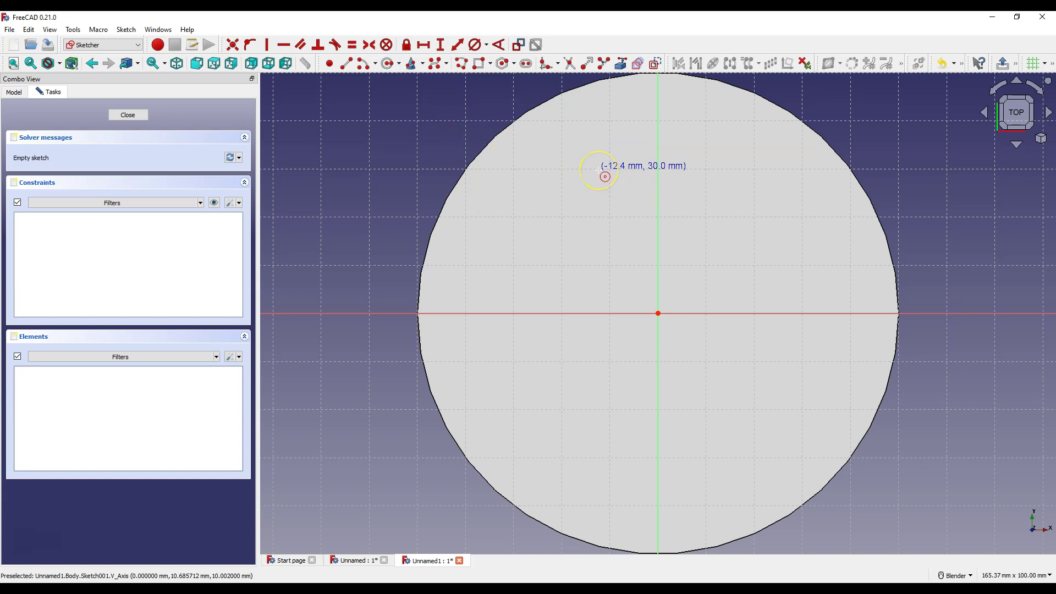
left_click(663, 118)
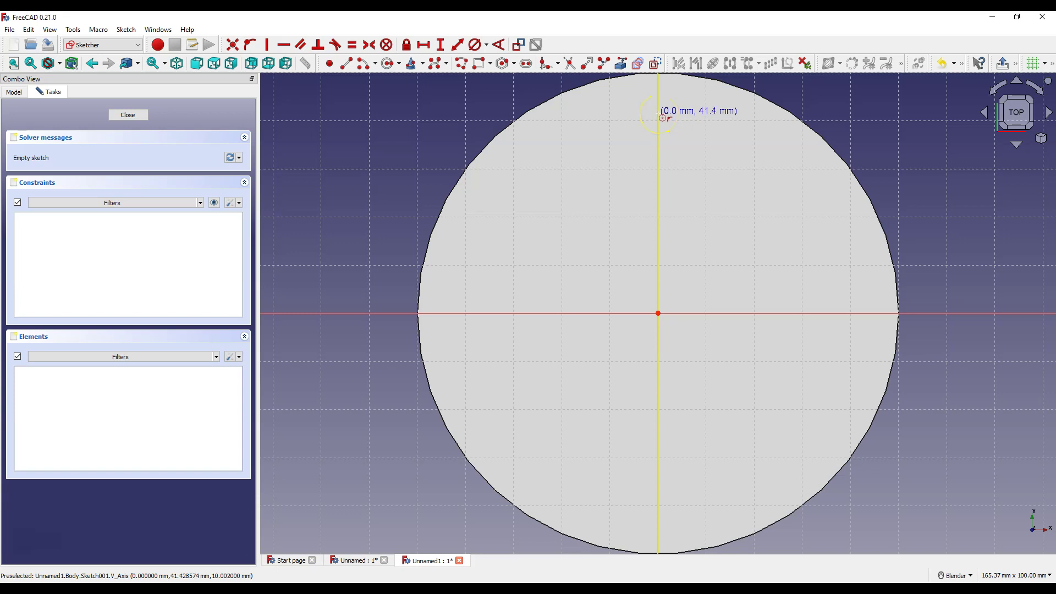
left_click(660, 115)
left_click(668, 124)
left_click(669, 124)
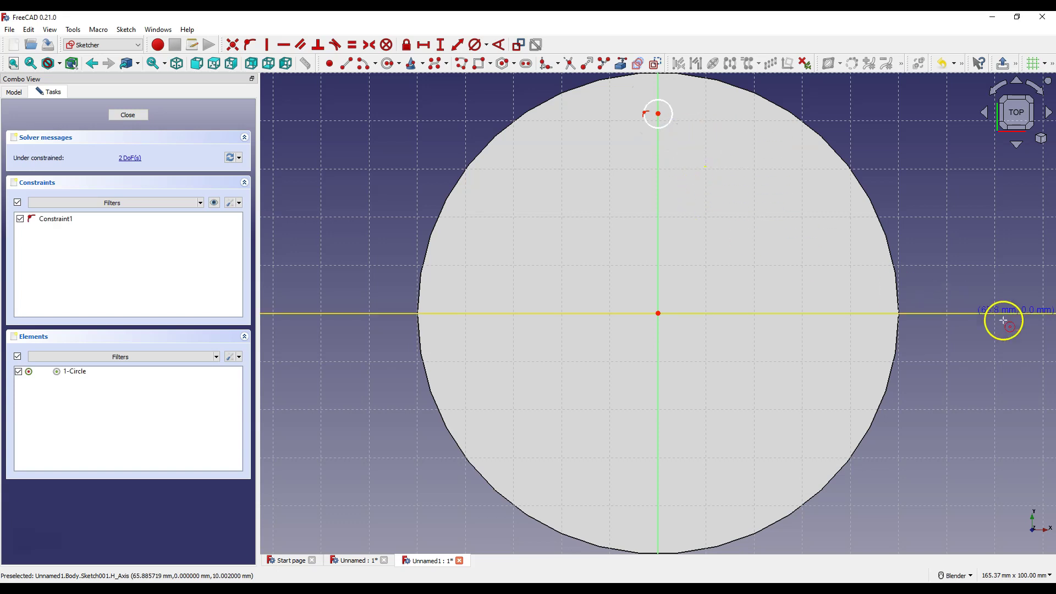
left_click(617, 117)
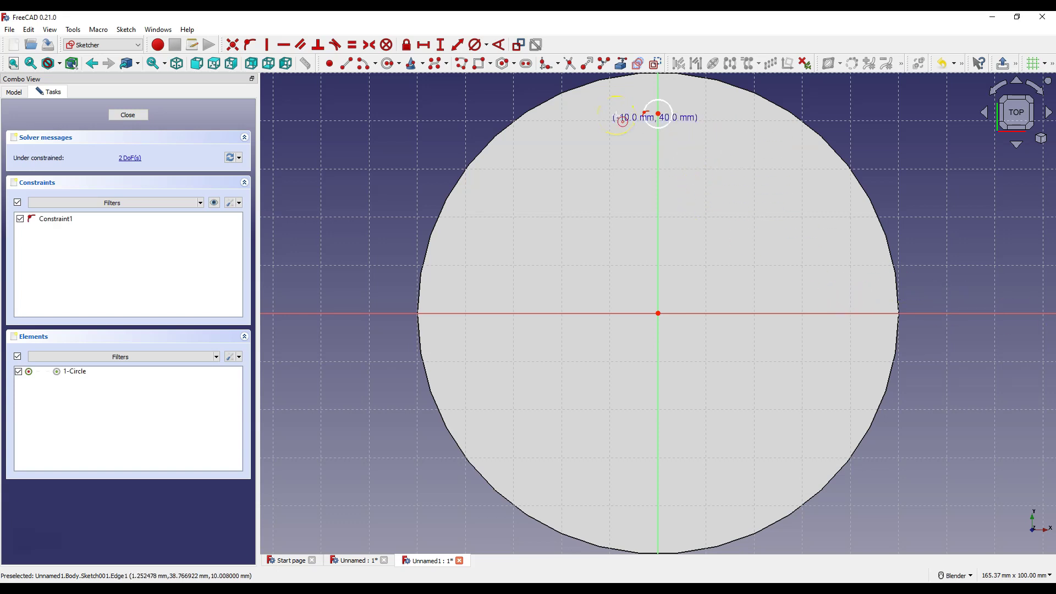
Step: Constrain the small circle's diameter to 10 mm
left_click(239, 203)
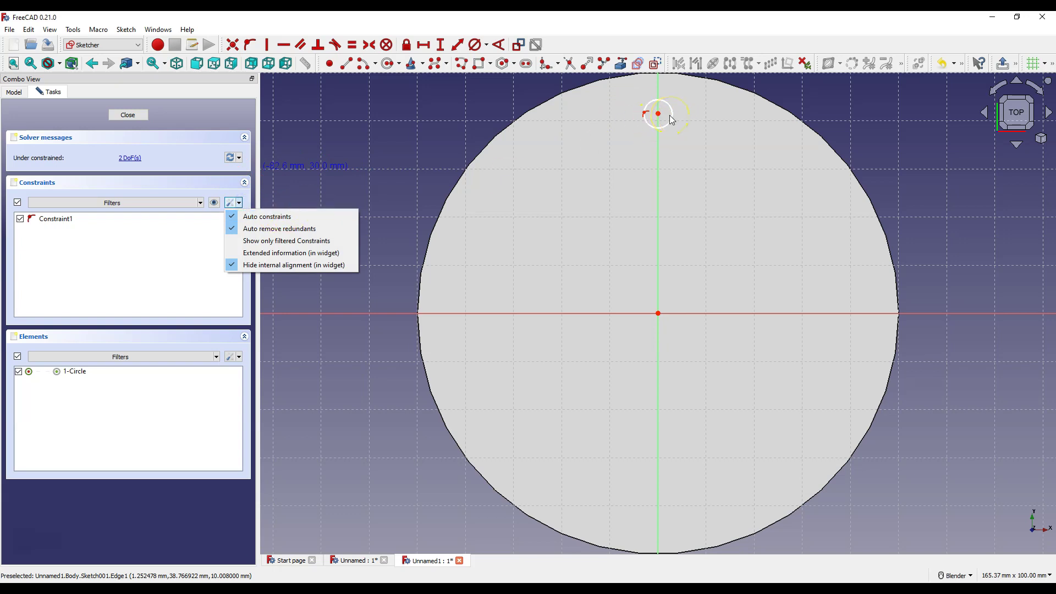
left_click(480, 55)
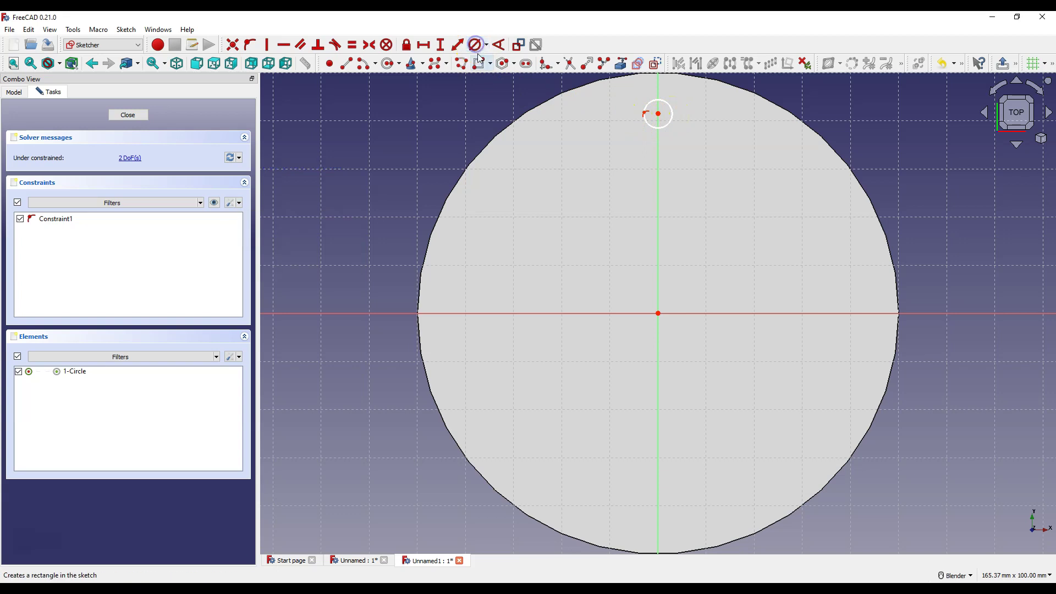
left_click(672, 108)
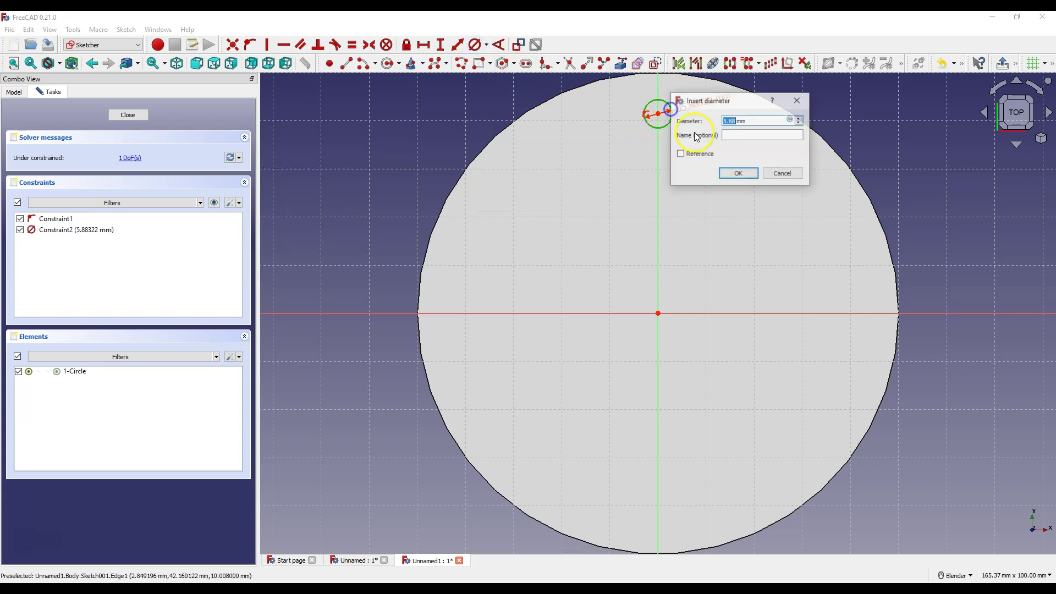
type("10")
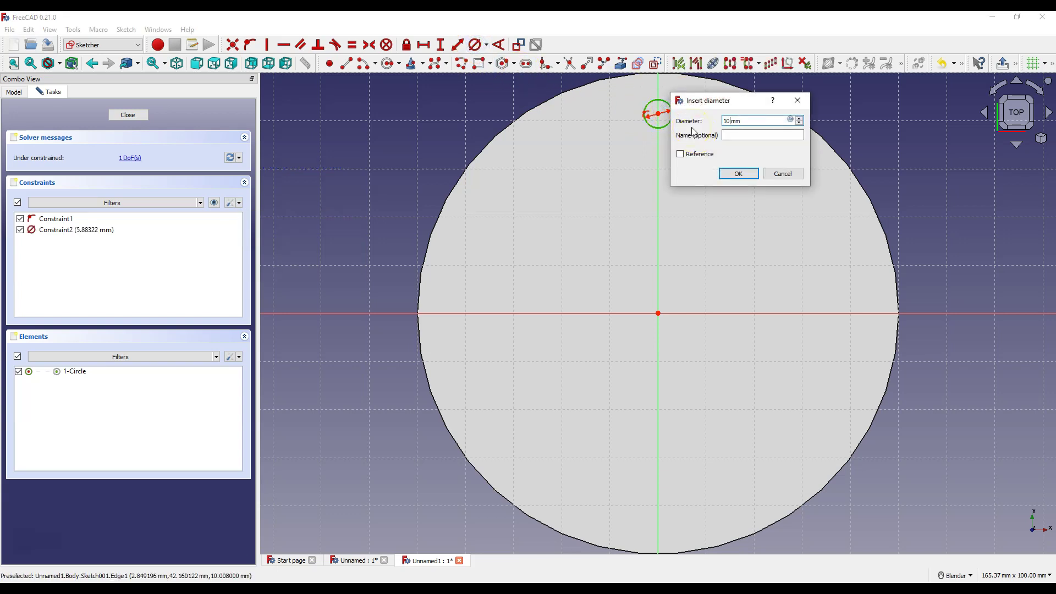
key("Return")
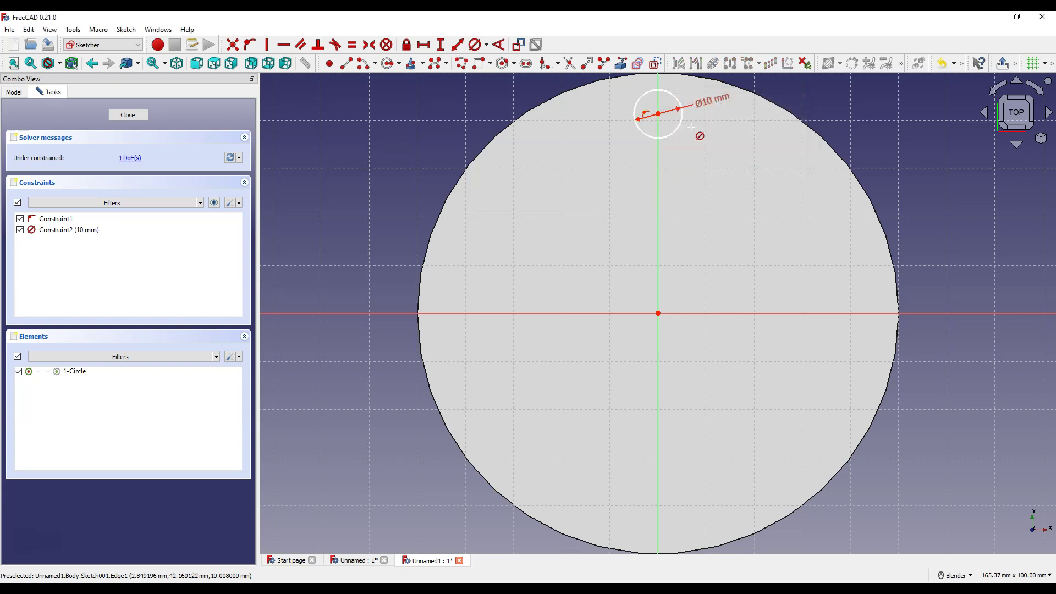
Step: Set a 35 mm vertical distance from the circle's centre to the origin
left_click(441, 47)
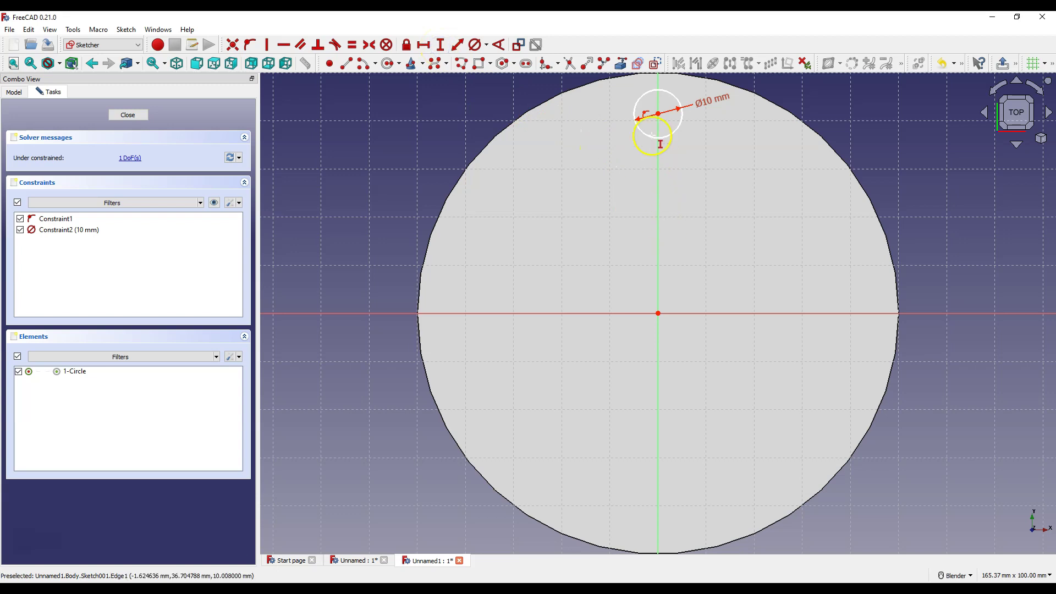
left_click(659, 115)
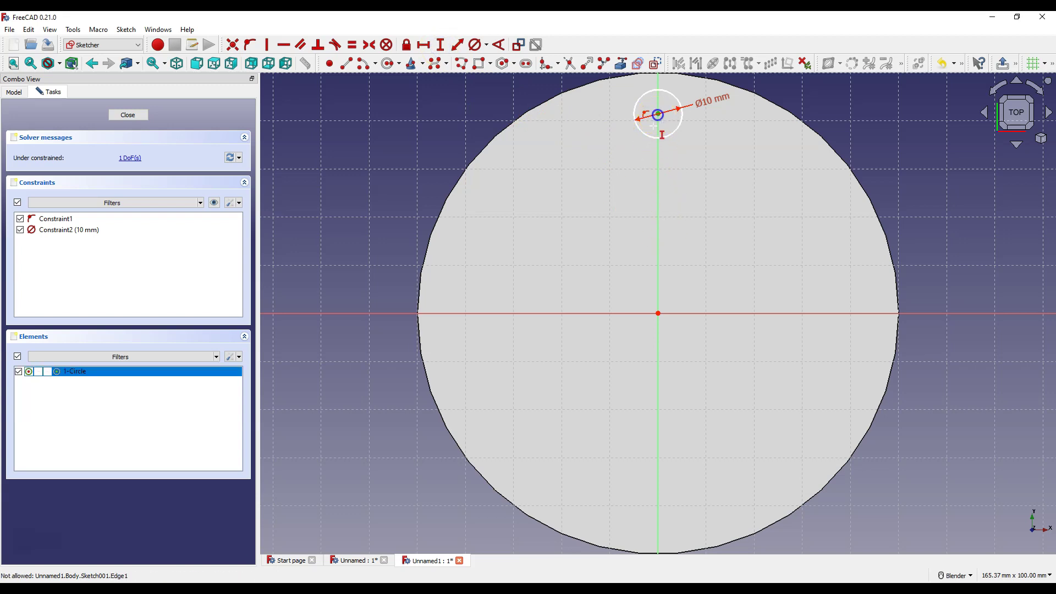
left_click(669, 311)
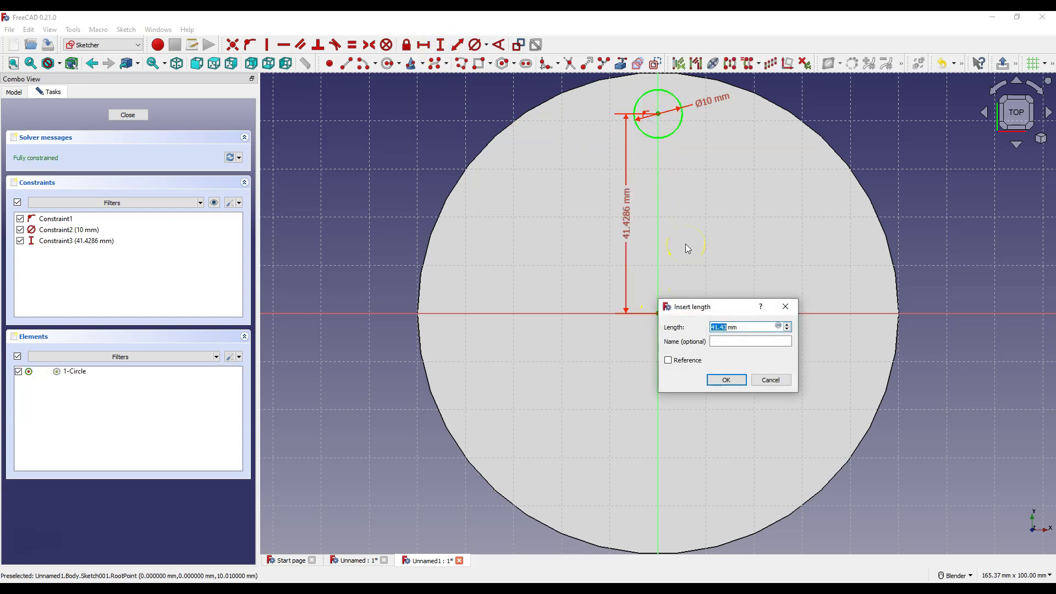
type("35")
left_click(726, 380)
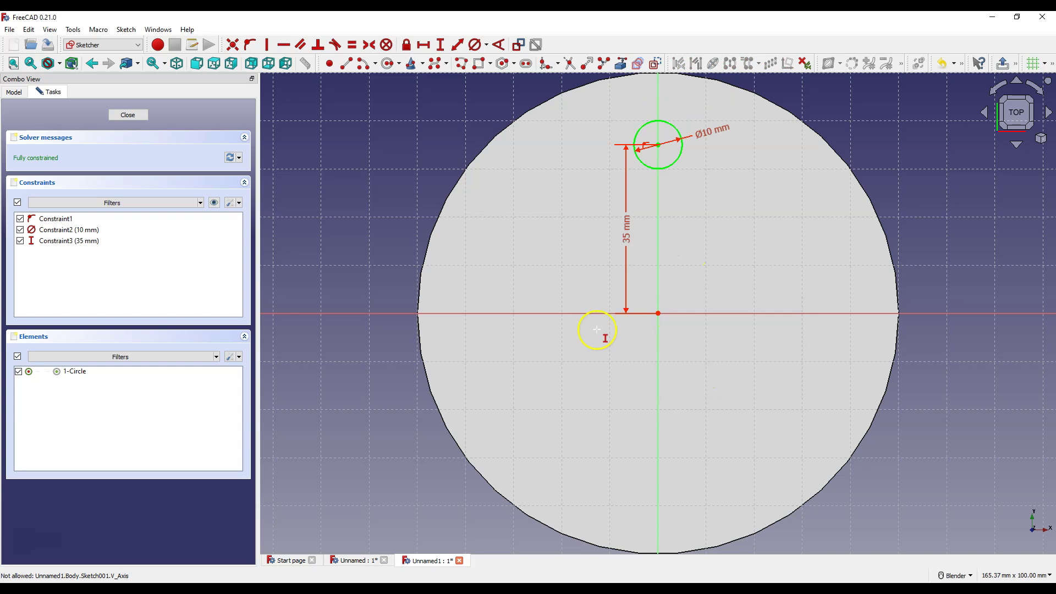
mouse_move(592, 329)
left_mouse_down()
mouse_move(614, 330)
mouse_move(532, 302)
left_mouse_up()
Step: Pocket the 10 mm circle with type Through all, cutting a hole through the disc
left_click(127, 114)
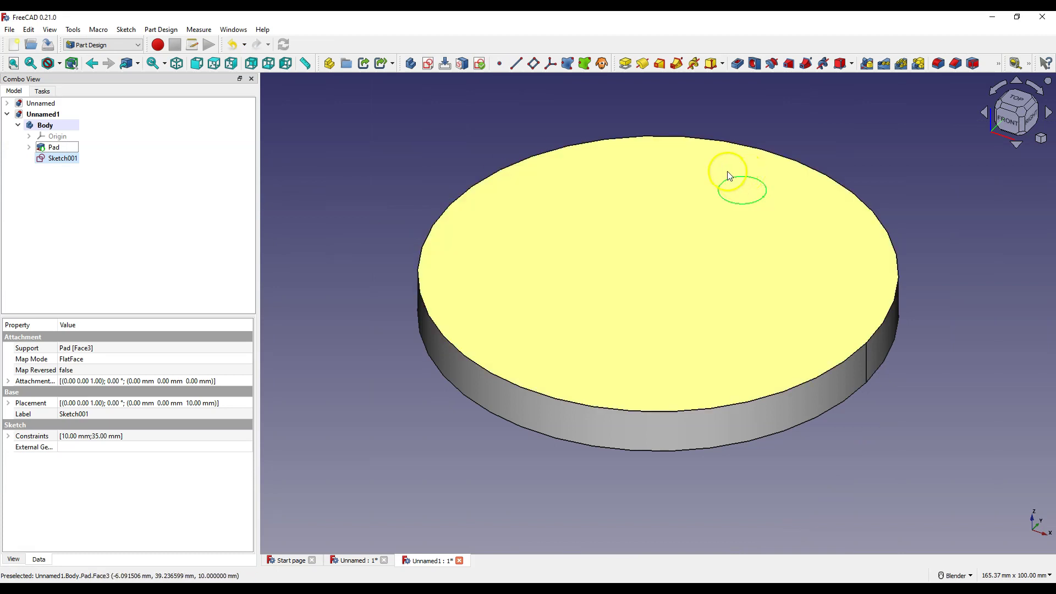
left_click(735, 105)
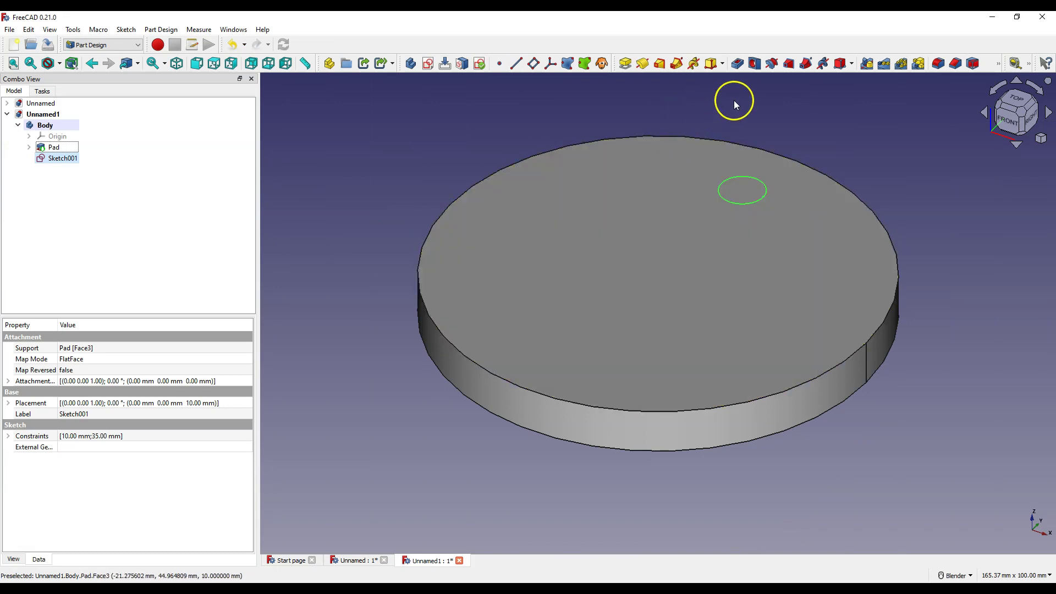
left_click(740, 68)
left_click(711, 81)
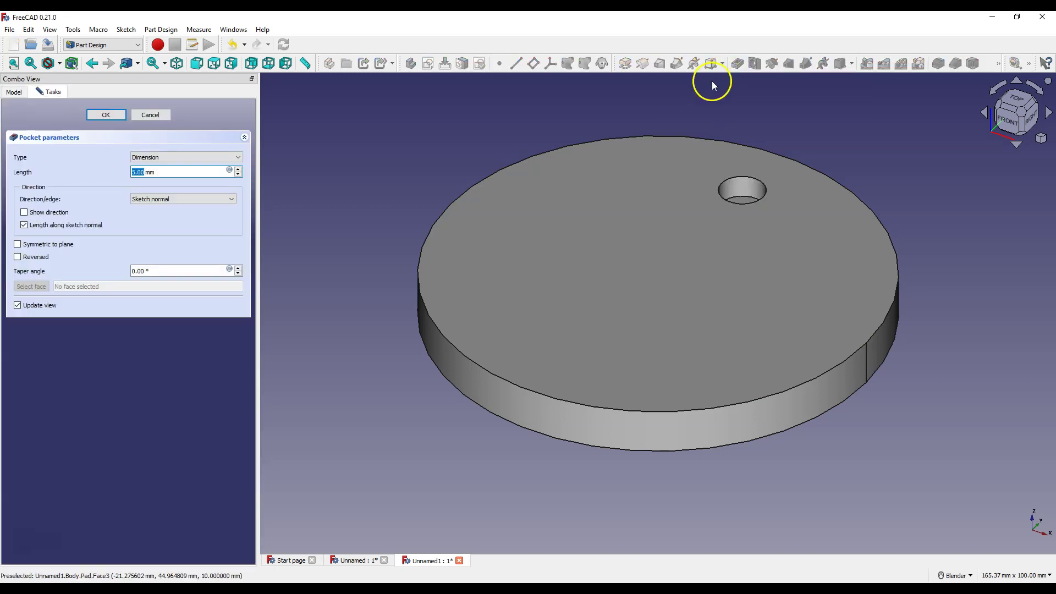
left_click(165, 158)
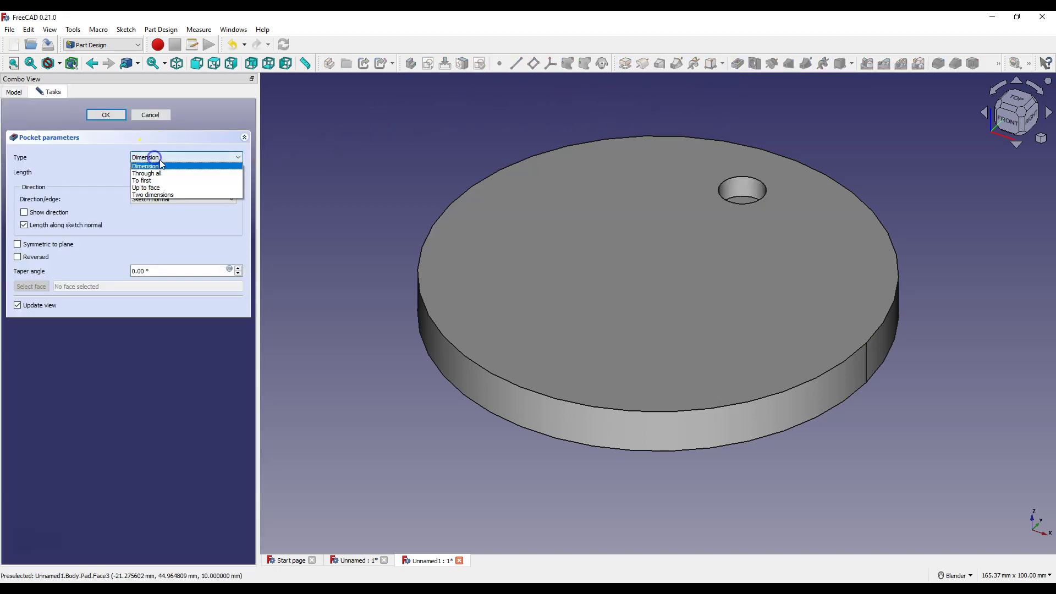
left_click(170, 175)
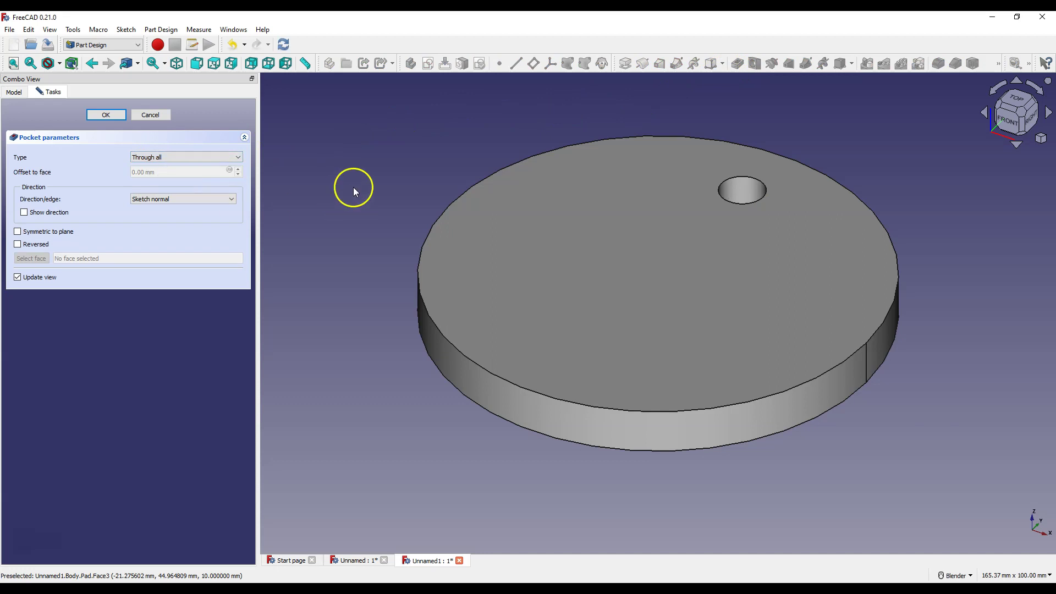
middle_click_drag(354, 190, 372, 198)
scroll(584, 306, "down", 5)
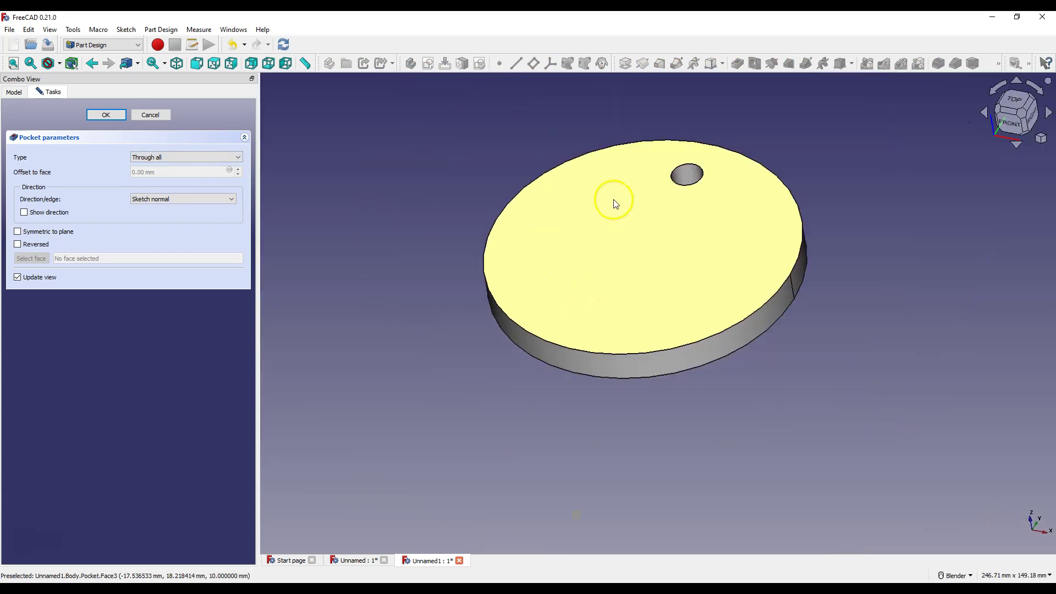
middle_click_drag(613, 200, 613, 233)
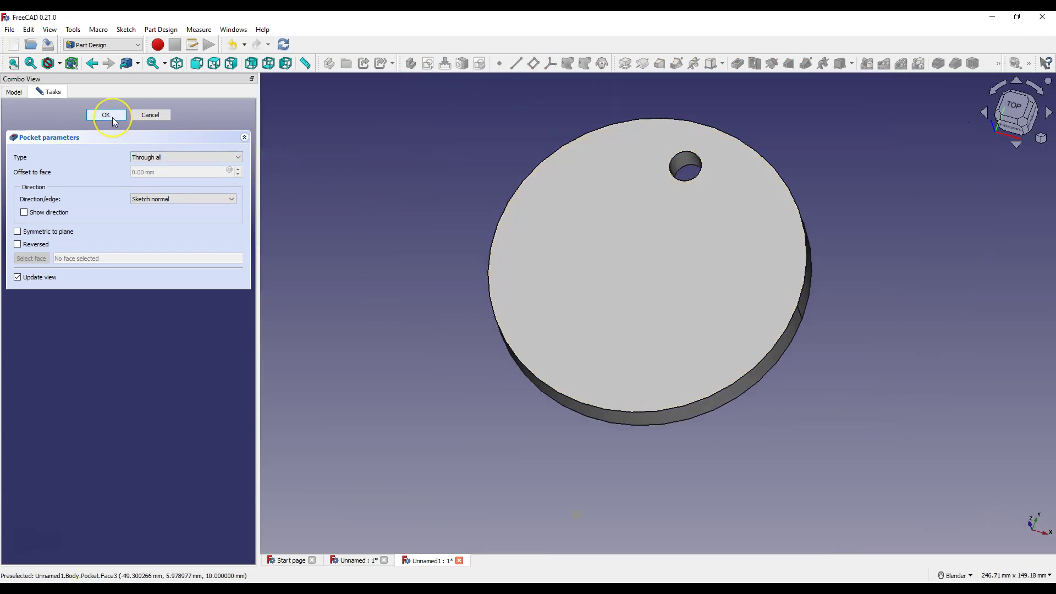
left_click(112, 116)
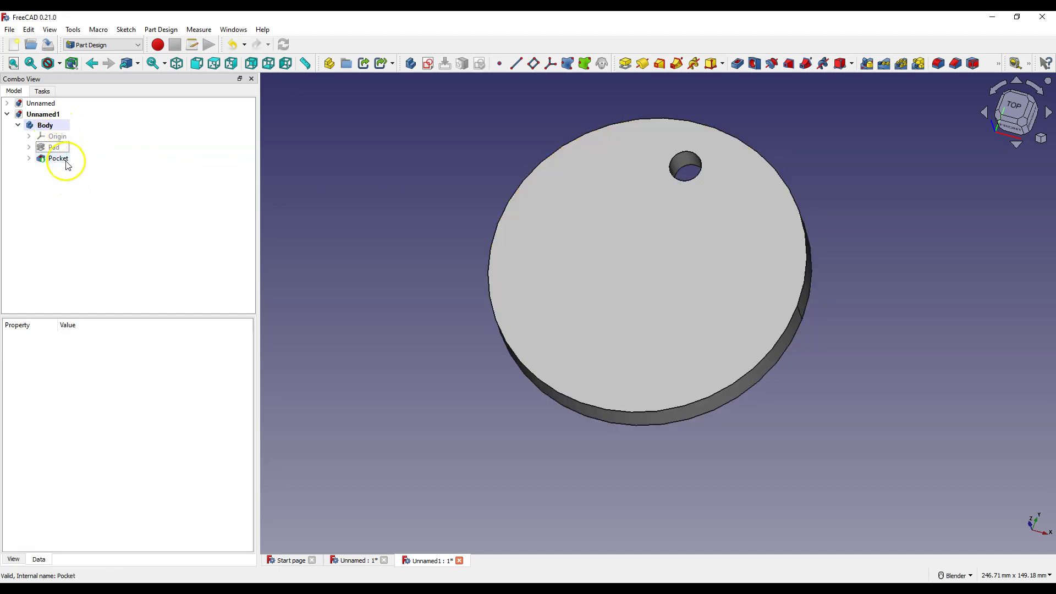
Step: Start a polar pattern of the Pocket with 7 occurrences
left_click(58, 158)
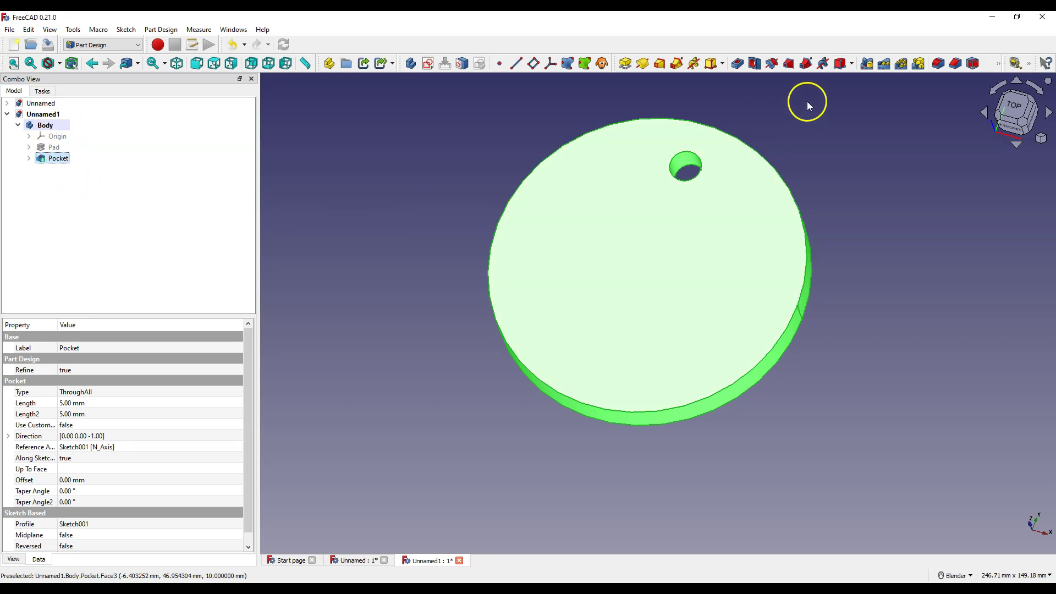
left_click(903, 67)
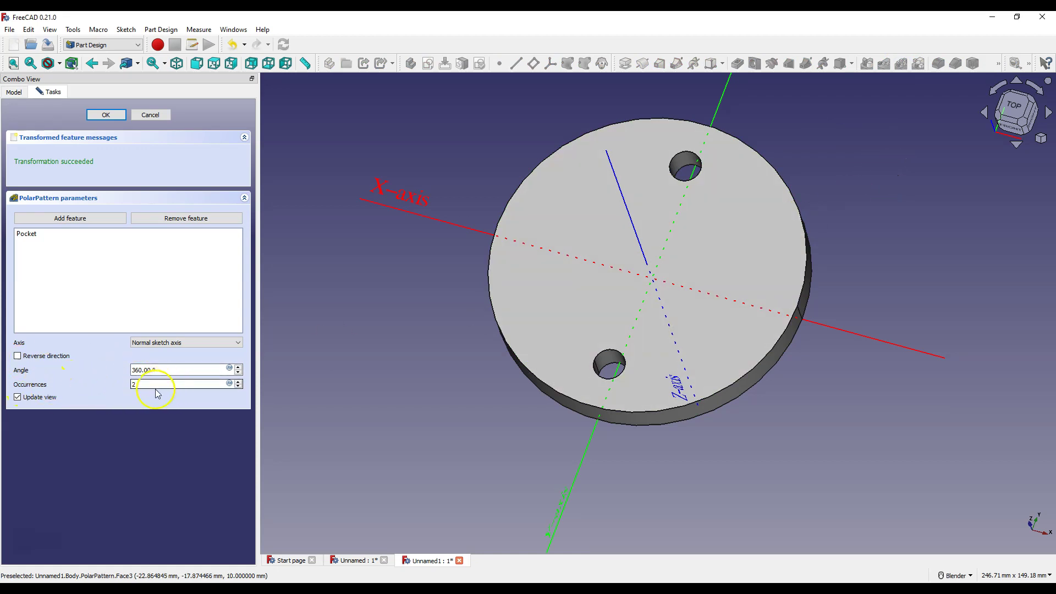
double_click(124, 383)
type("7")
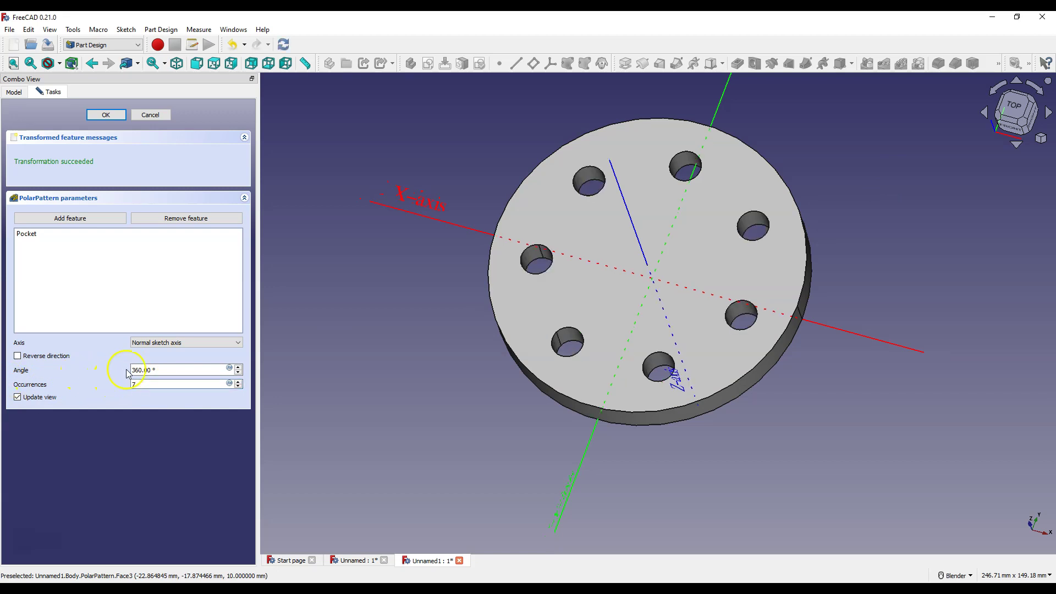
Step: Set the polar pattern angle to 360°
left_click(167, 374)
left_click(170, 371)
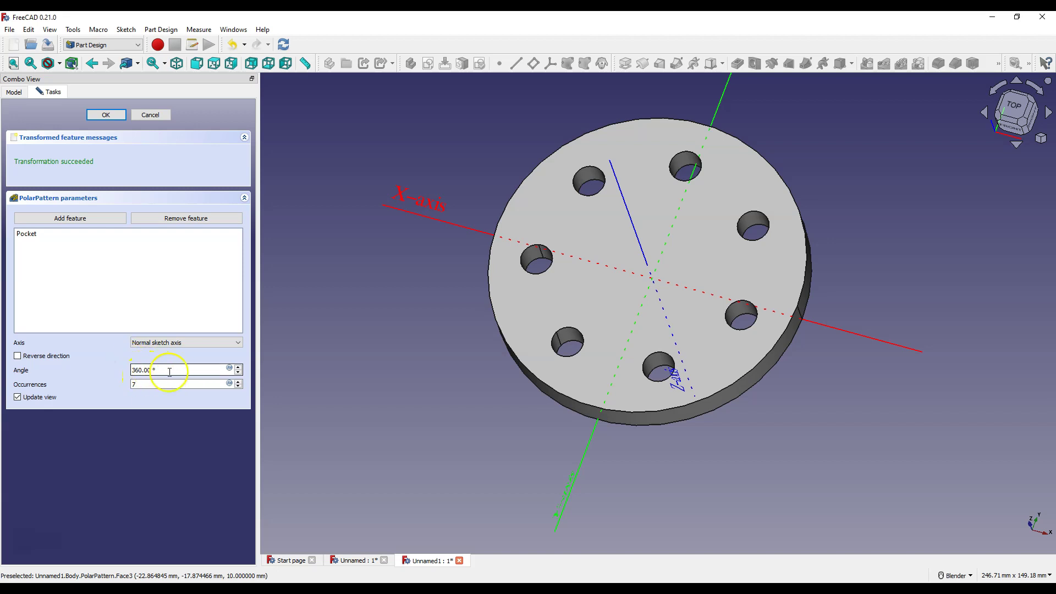
double_click(138, 371)
type("200")
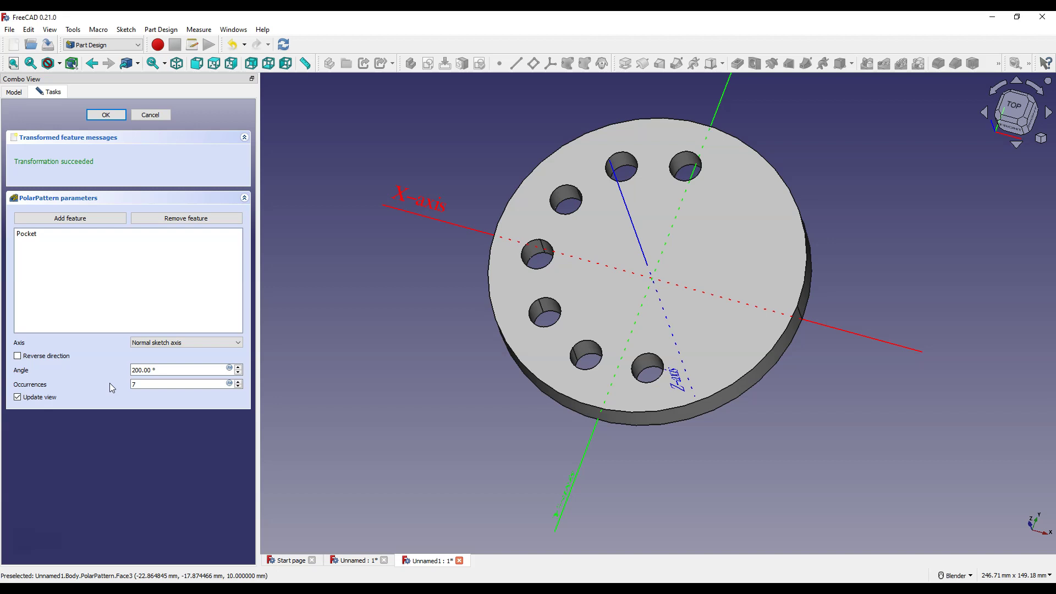
left_click_drag(143, 370, 125, 370)
type("360")
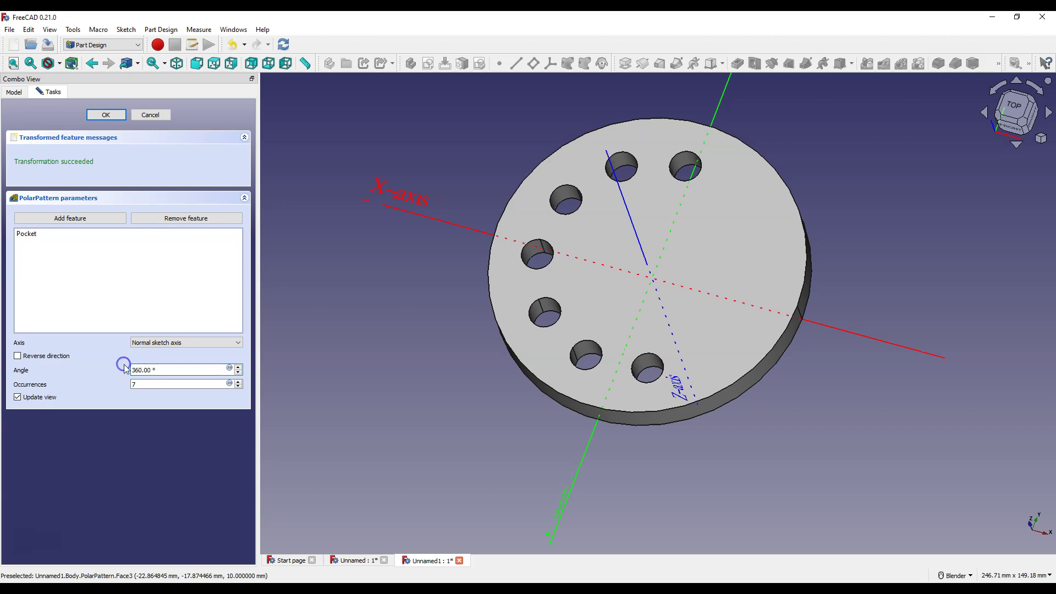
left_click(106, 356)
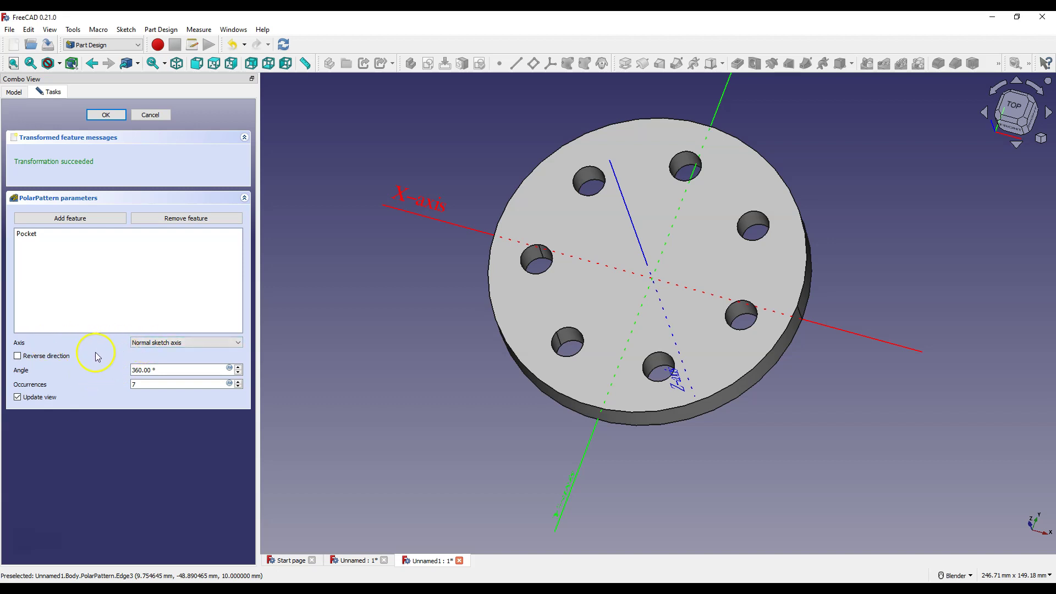
Step: Set the pattern axis to Base Z axis and confirm the seven-hole pattern
left_click(156, 345)
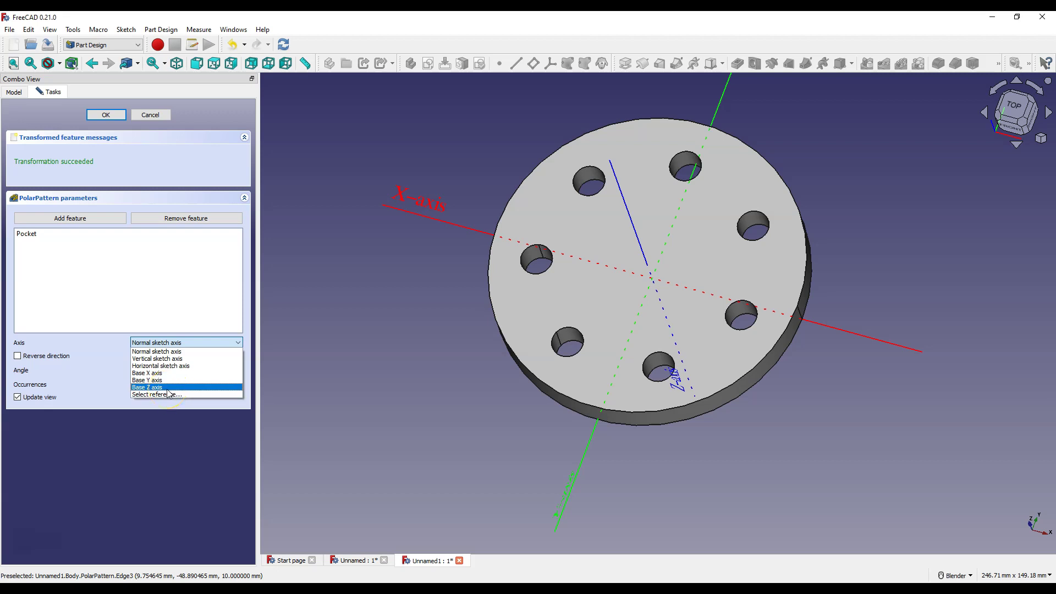
left_click(168, 390)
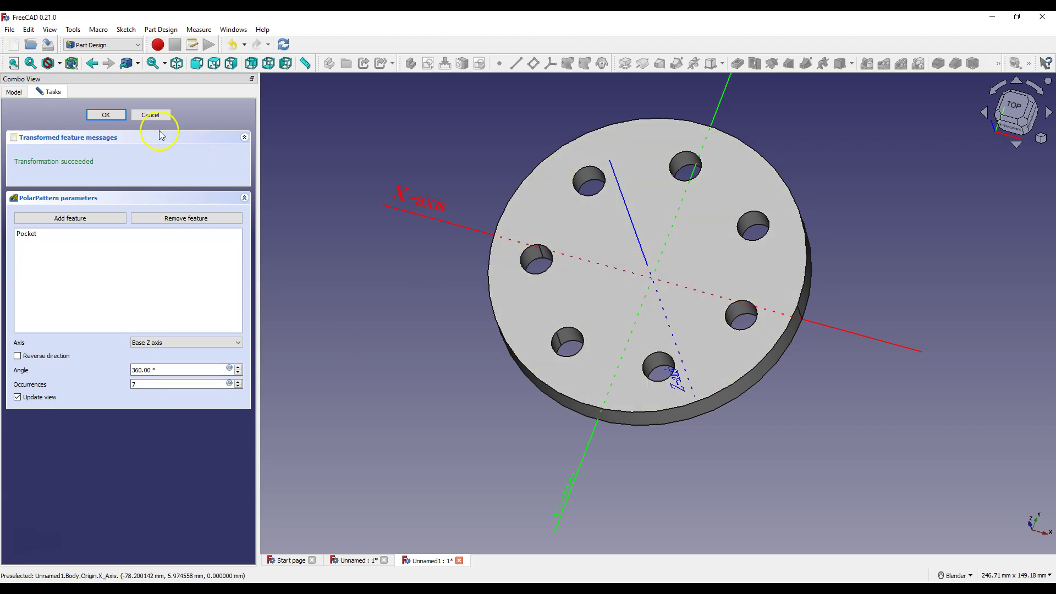
left_click(106, 116)
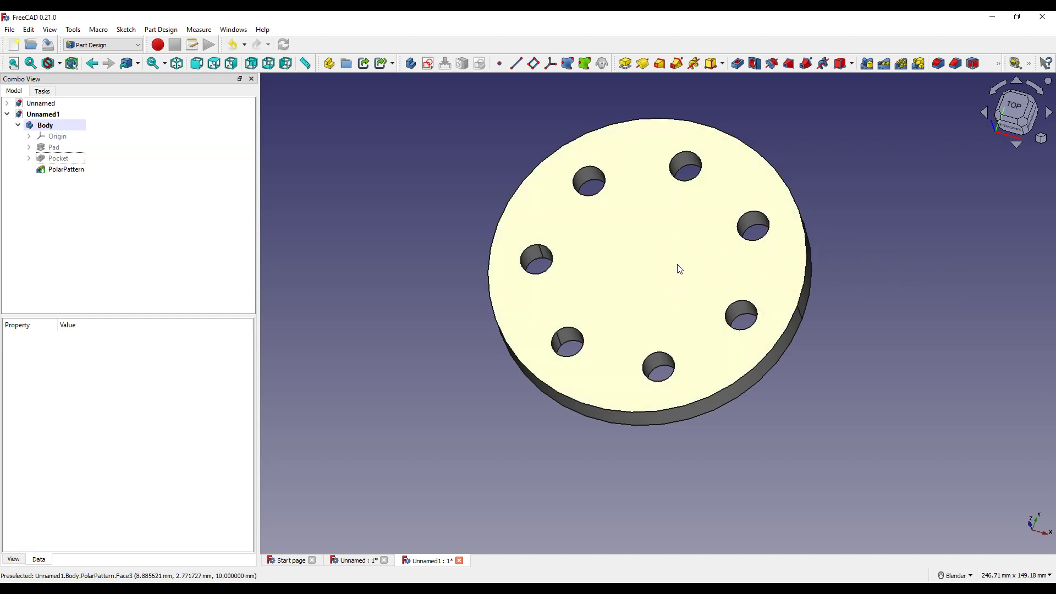
Step: Round the top hole's edge with a 3 mm radius fillet
left_click(692, 160)
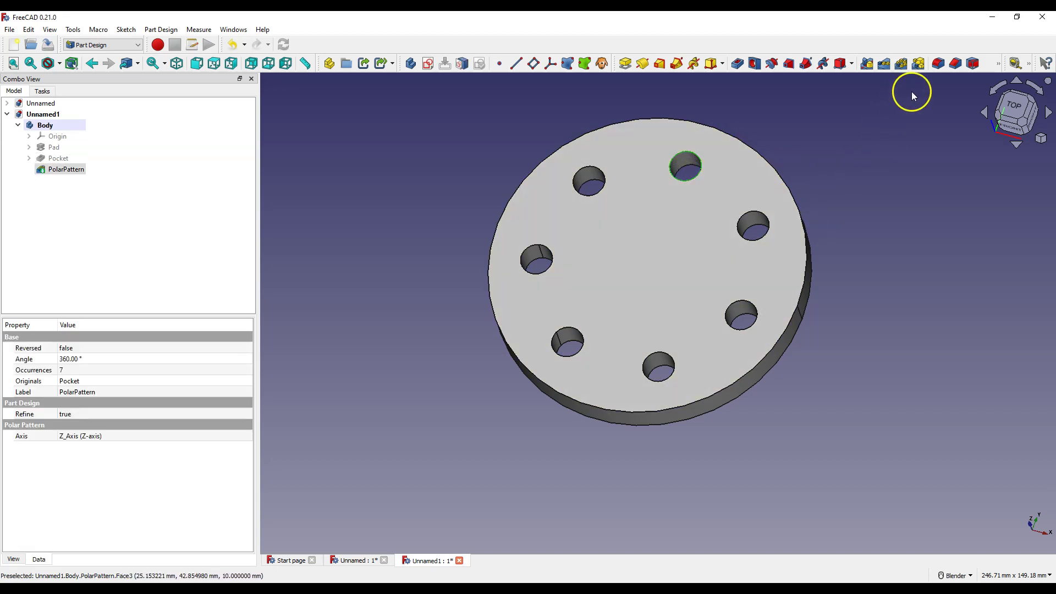
left_click(939, 64)
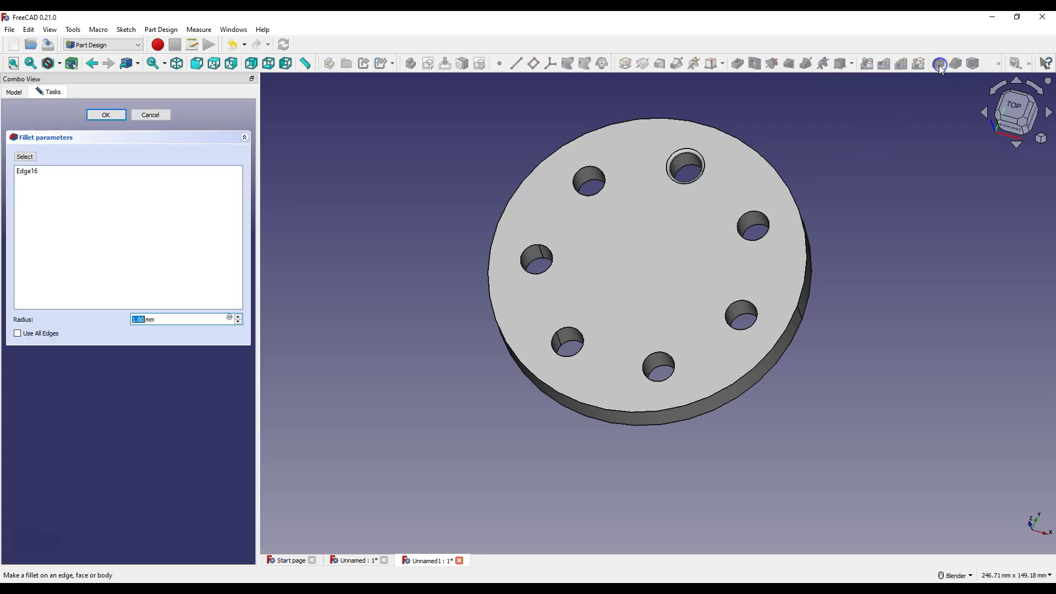
type("3")
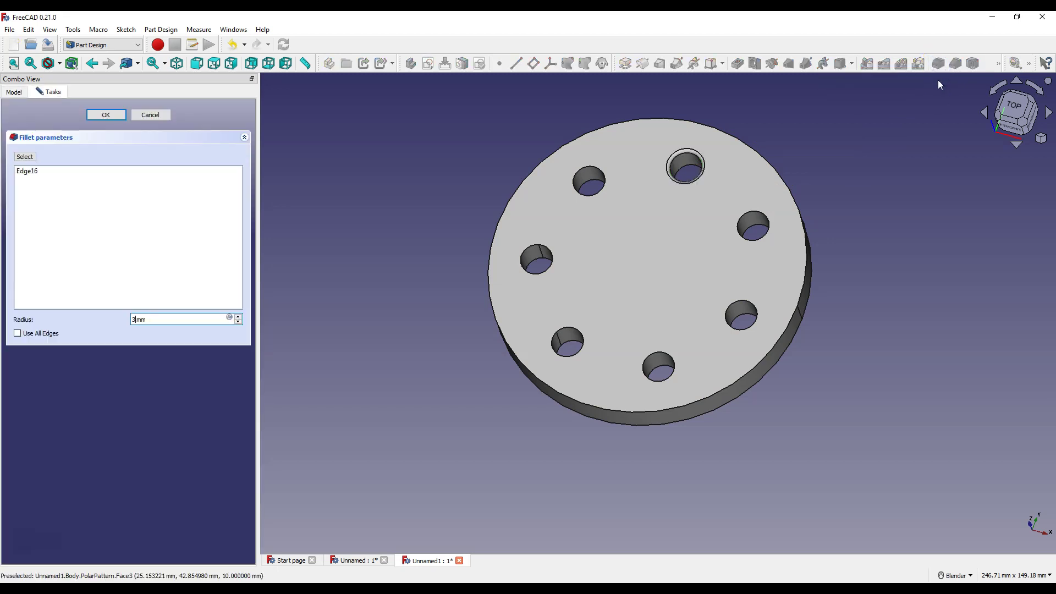
left_click(107, 115)
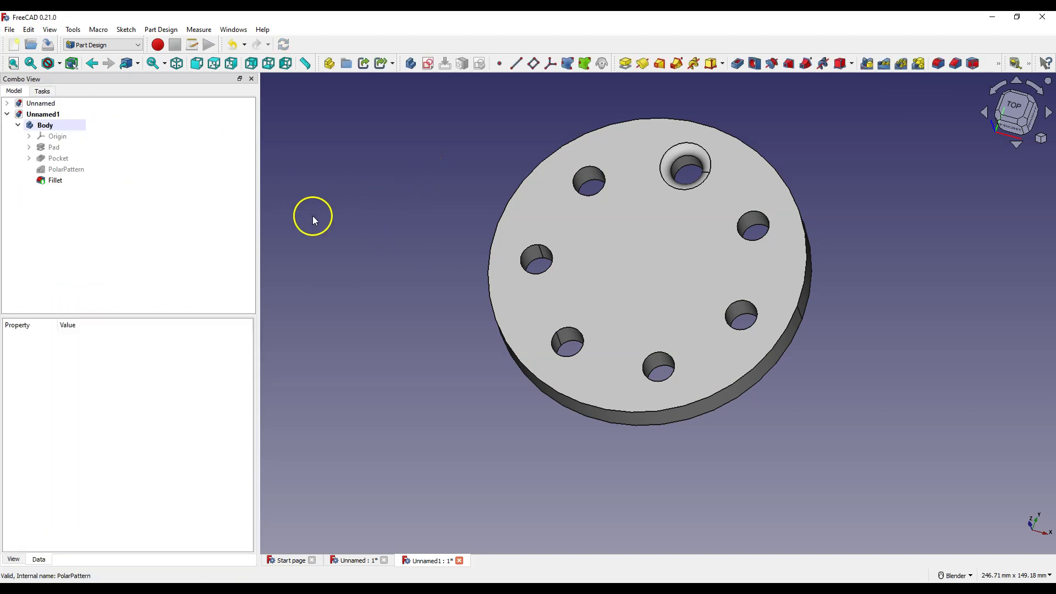
Step: Polar-pattern the Fillet with 7 occurrences so every hole gets a 3 mm rounded edge
left_click(56, 181)
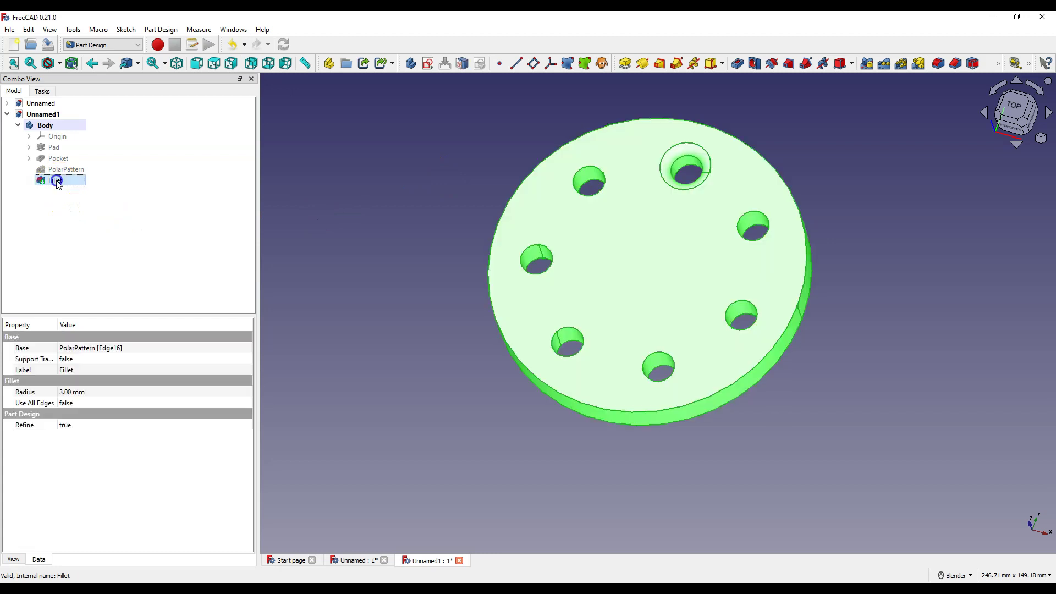
left_click(902, 64)
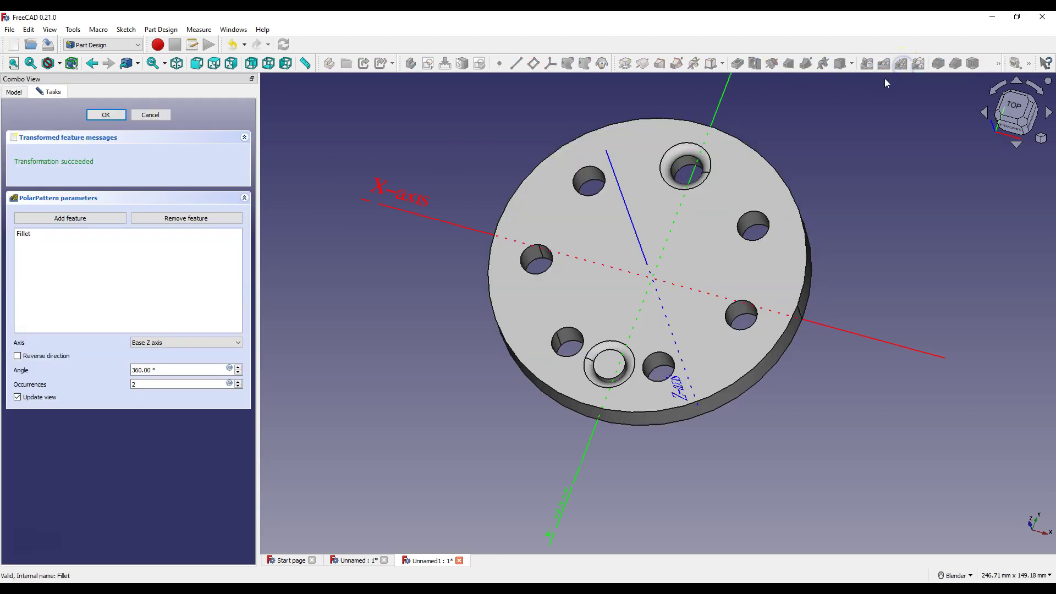
left_click(139, 384)
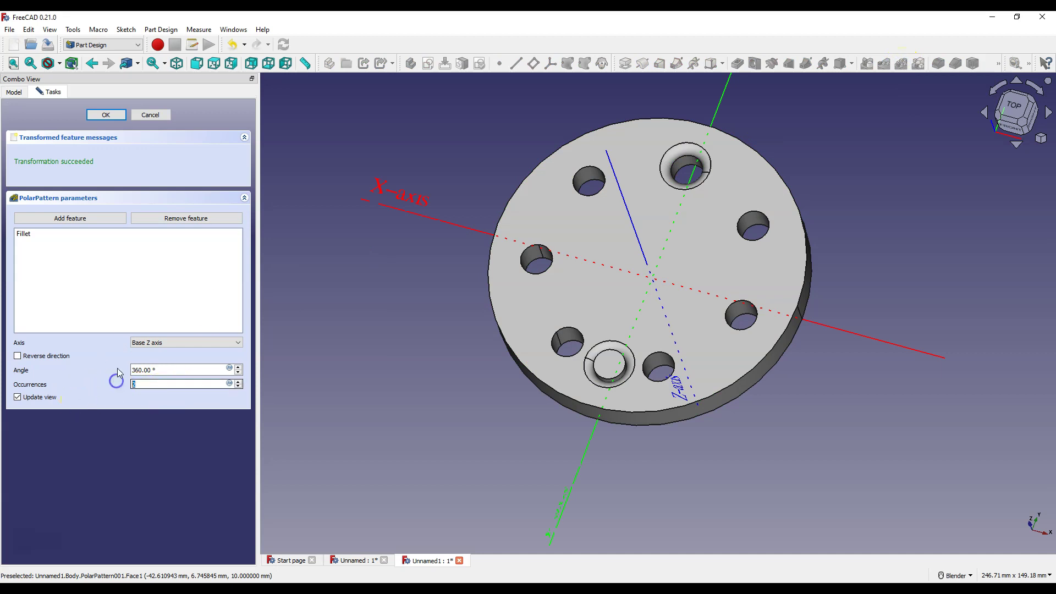
type("7")
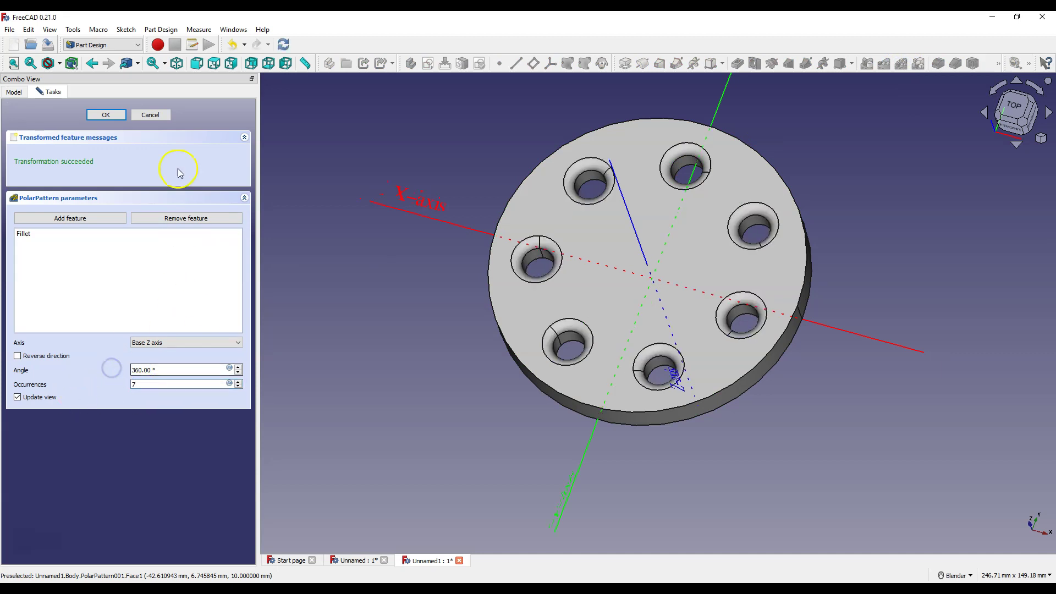
left_click(106, 114)
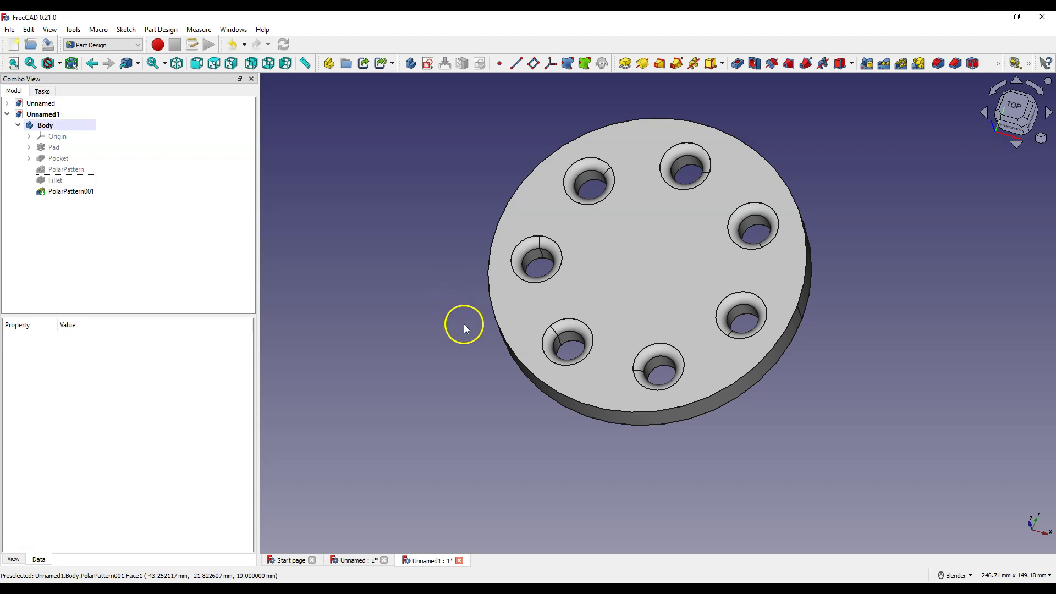
Step: Undo the fillet pattern, the fillet and the hole pattern, leaving one hole
left_click(232, 46)
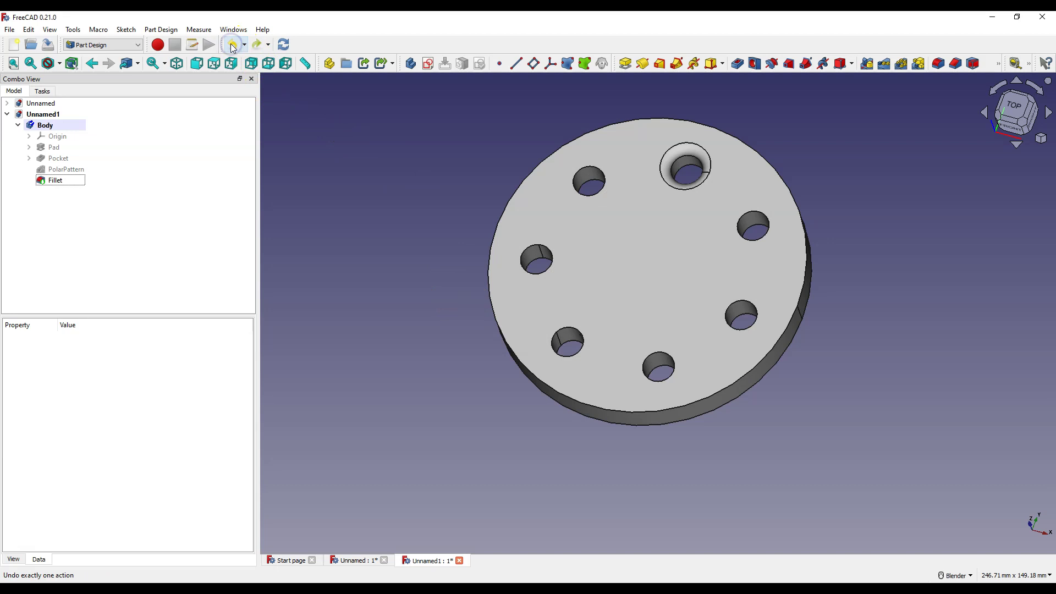
left_click(232, 46)
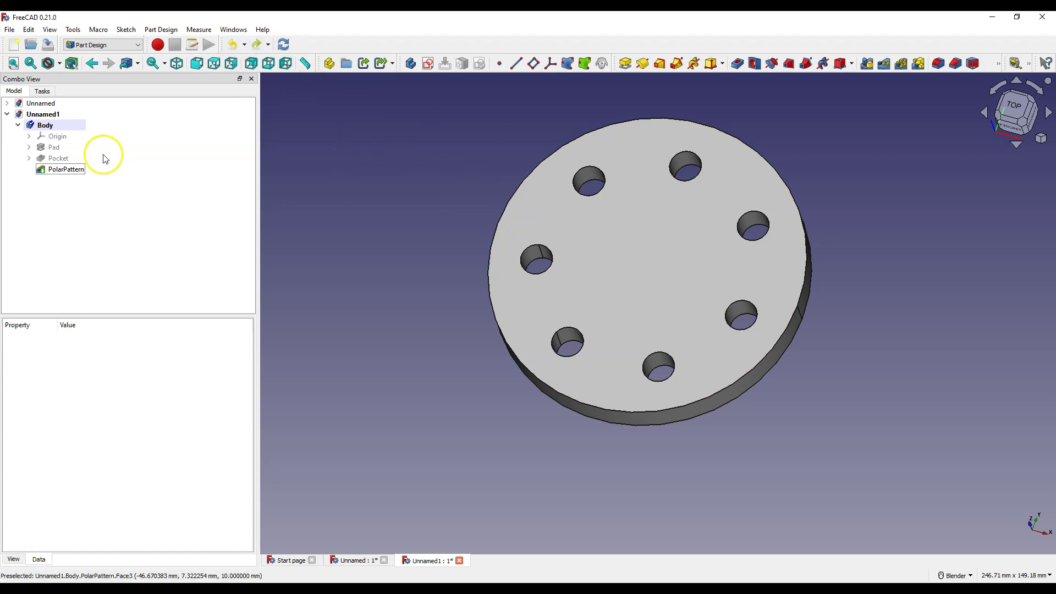
left_click(237, 47)
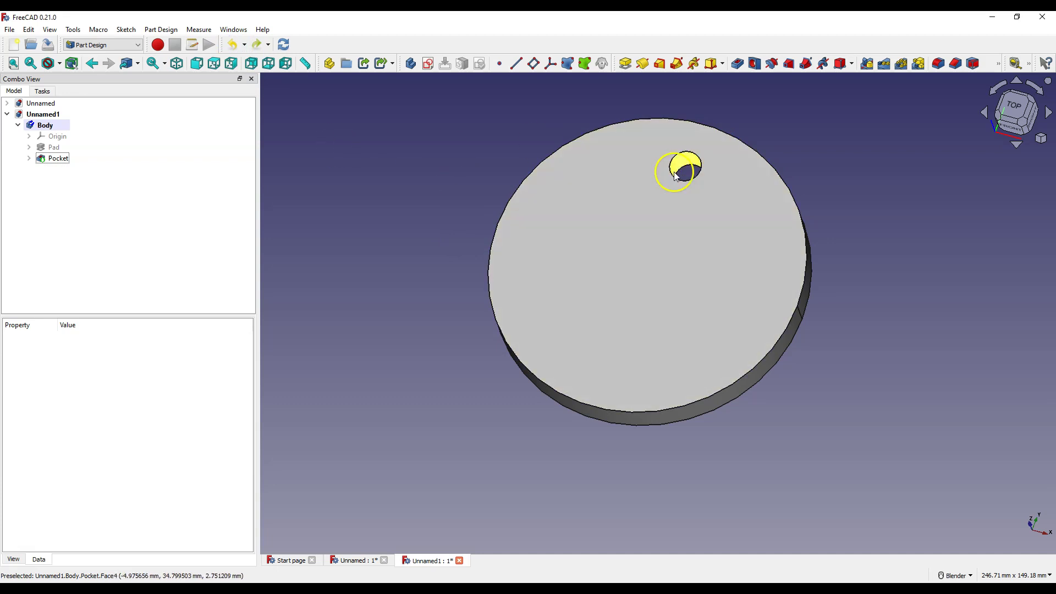
Step: Fillet the remaining hole's top edge with a 3 mm radius
left_click(686, 153)
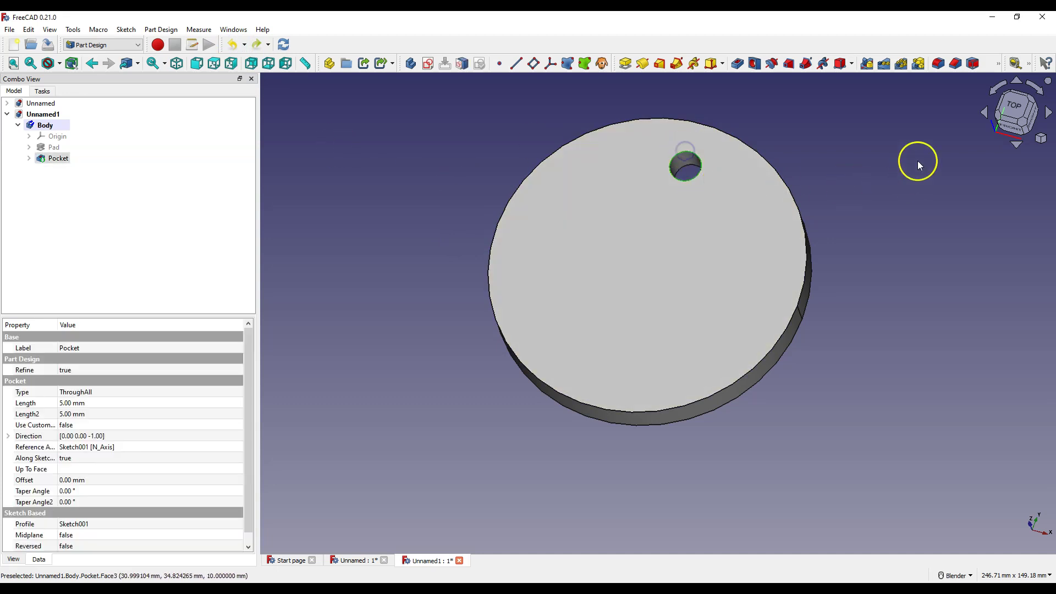
left_click(939, 70)
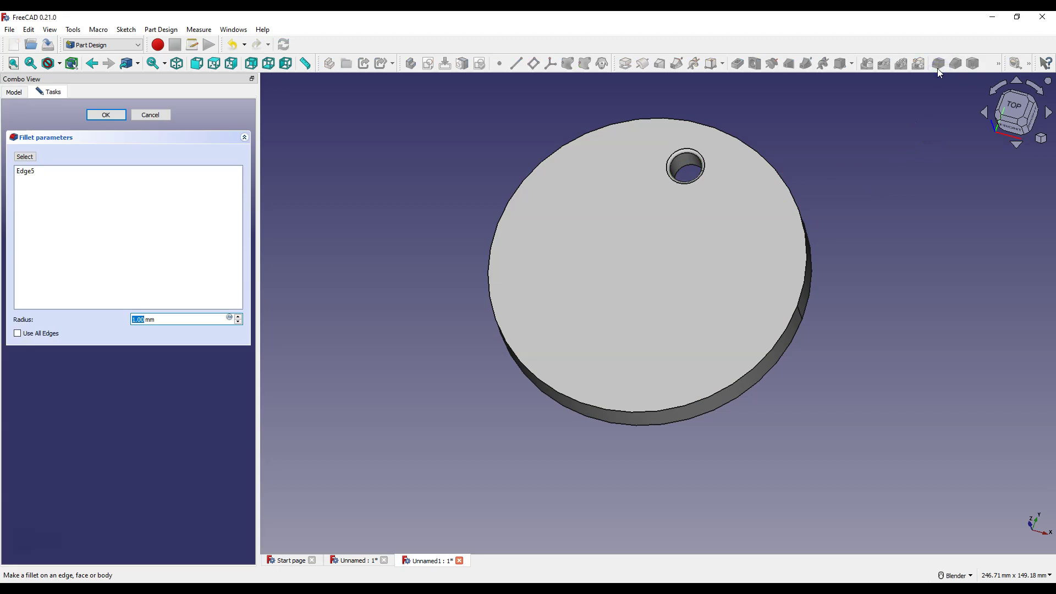
type("3")
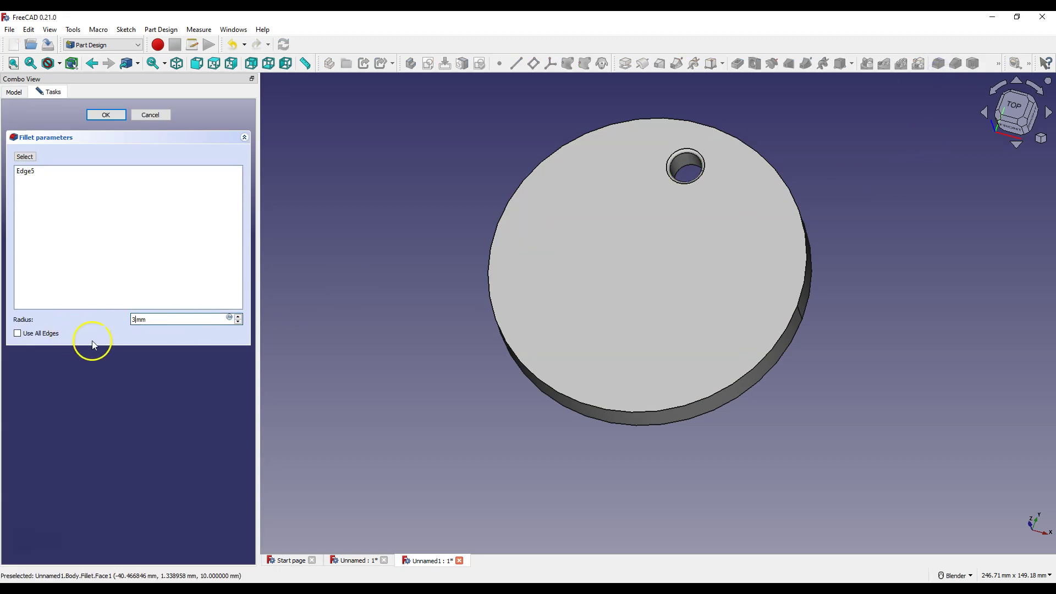
left_click(106, 115)
left_click(310, 179)
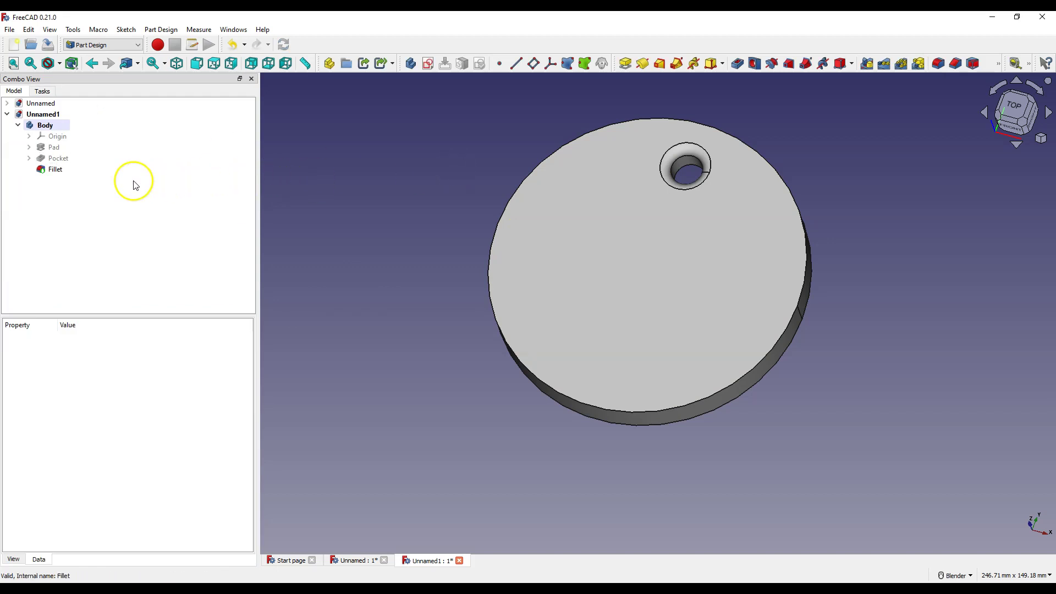
Step: Polar-pattern the Pocket and Fillet features with 7 occurrences over 360° around the disc
left_click(59, 160)
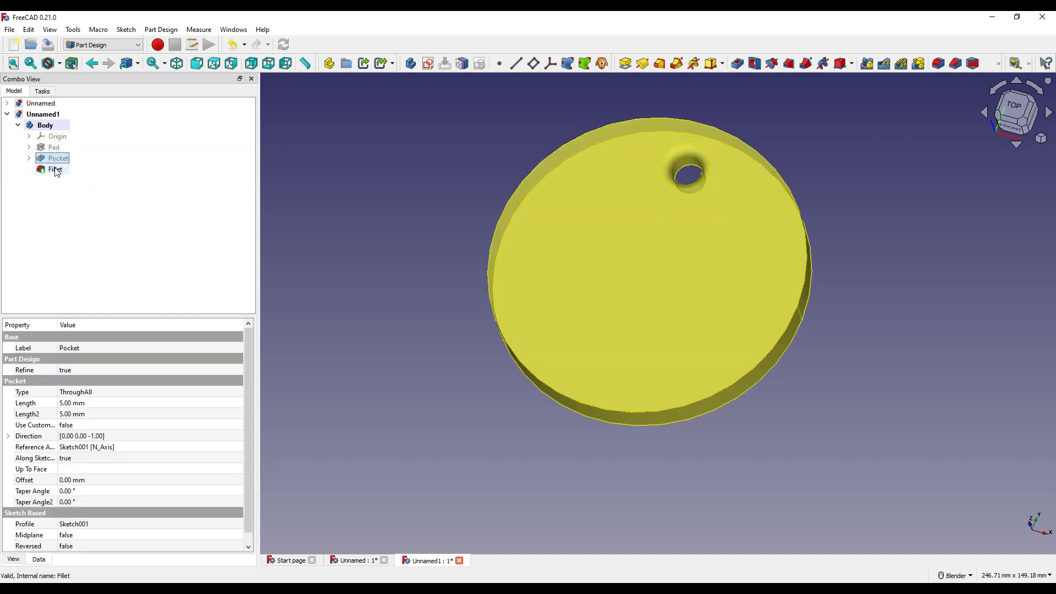
left_click(57, 175, "ctrl")
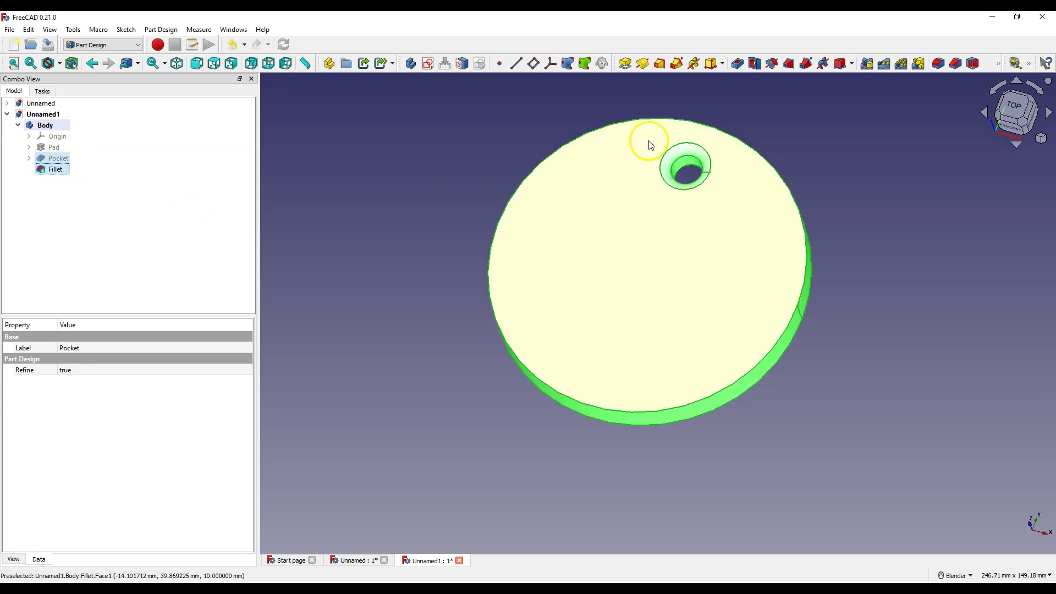
left_click(901, 65)
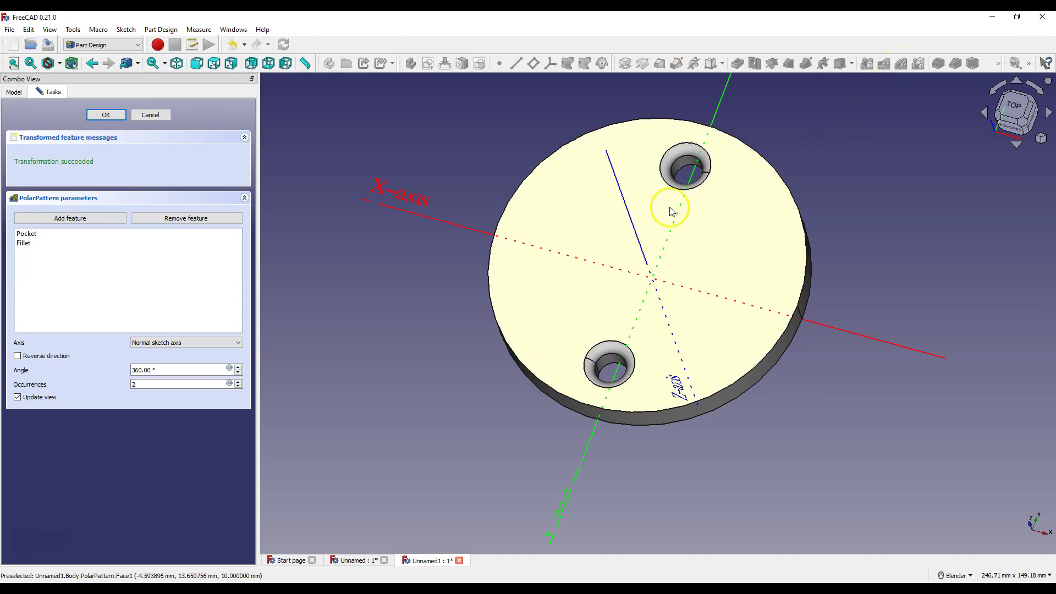
double_click(107, 384)
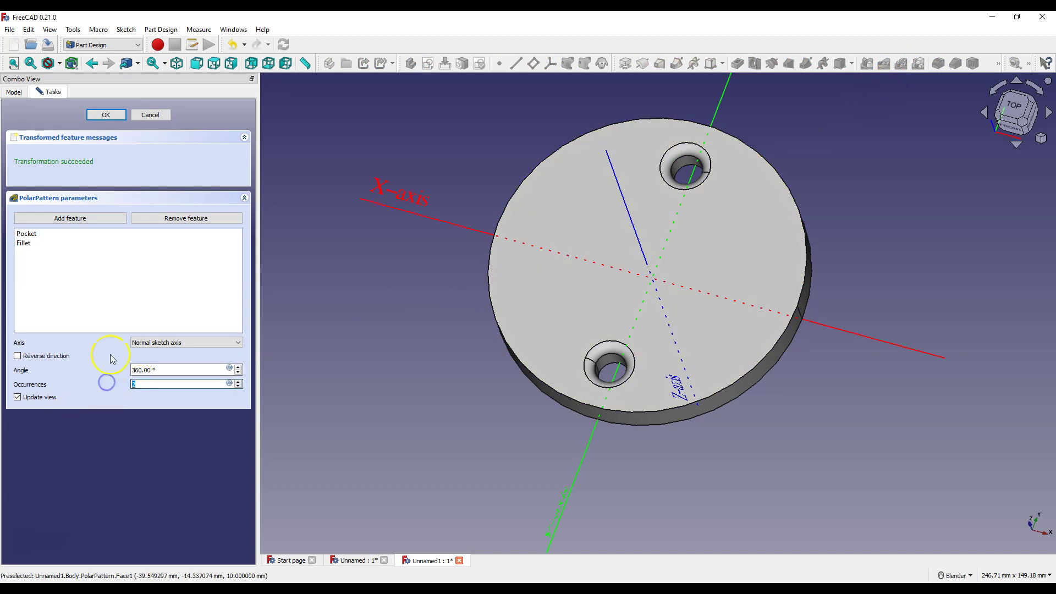
type("7")
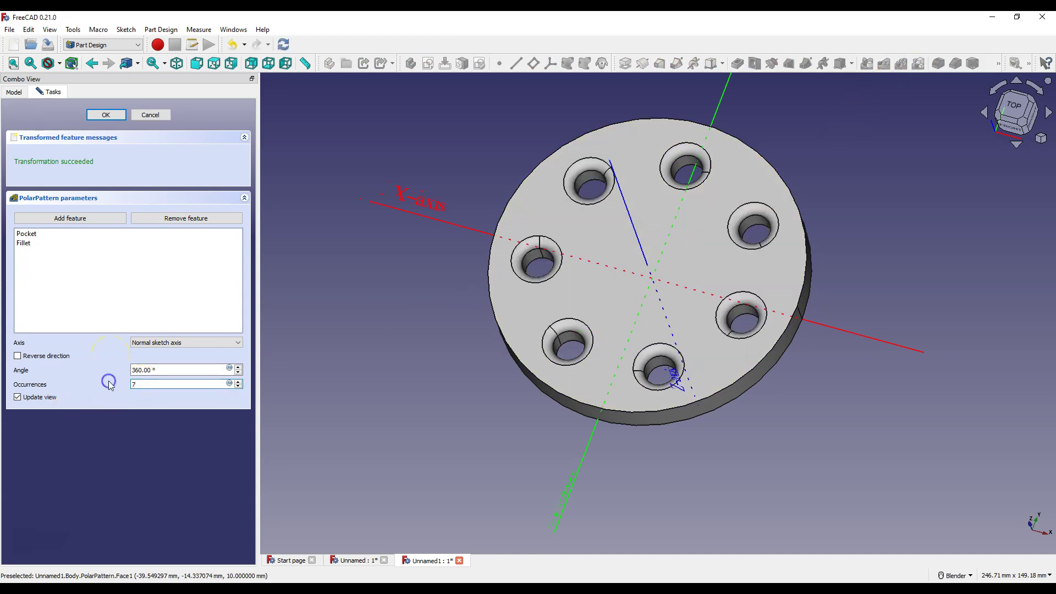
left_click(114, 370)
left_click(117, 116)
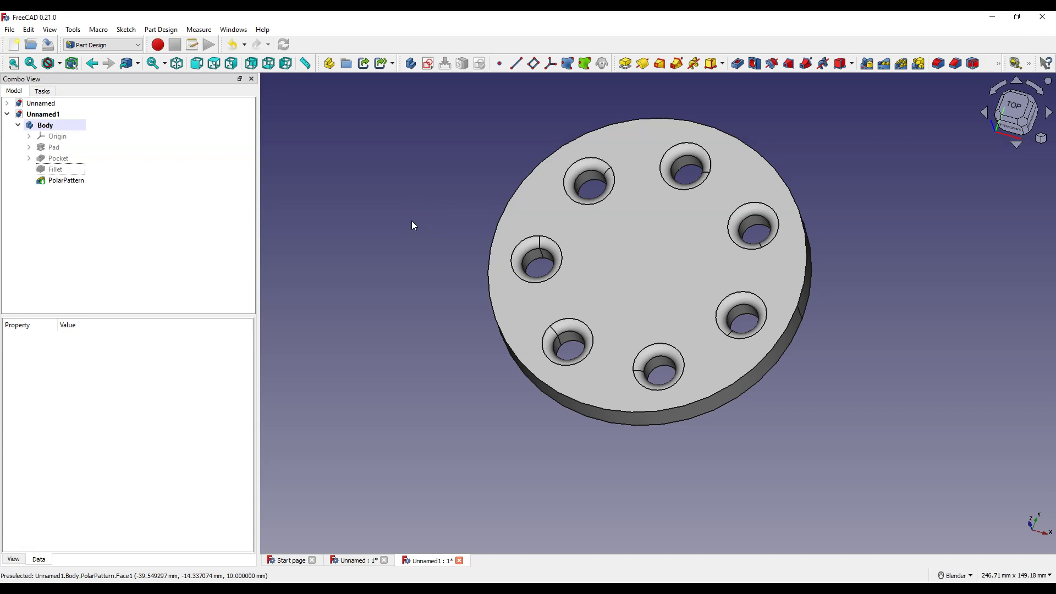
left_click(415, 197)
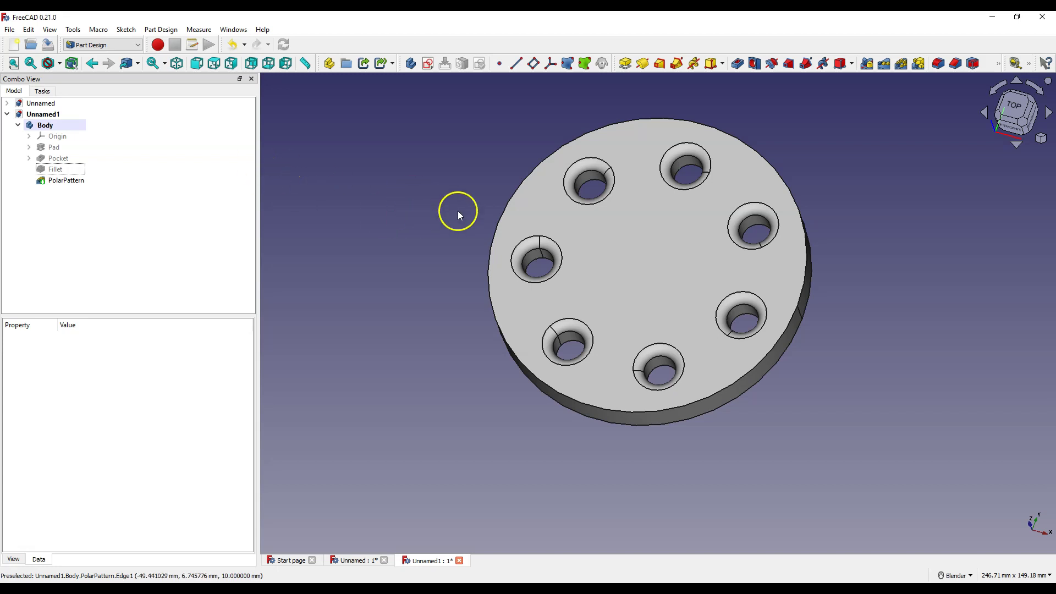